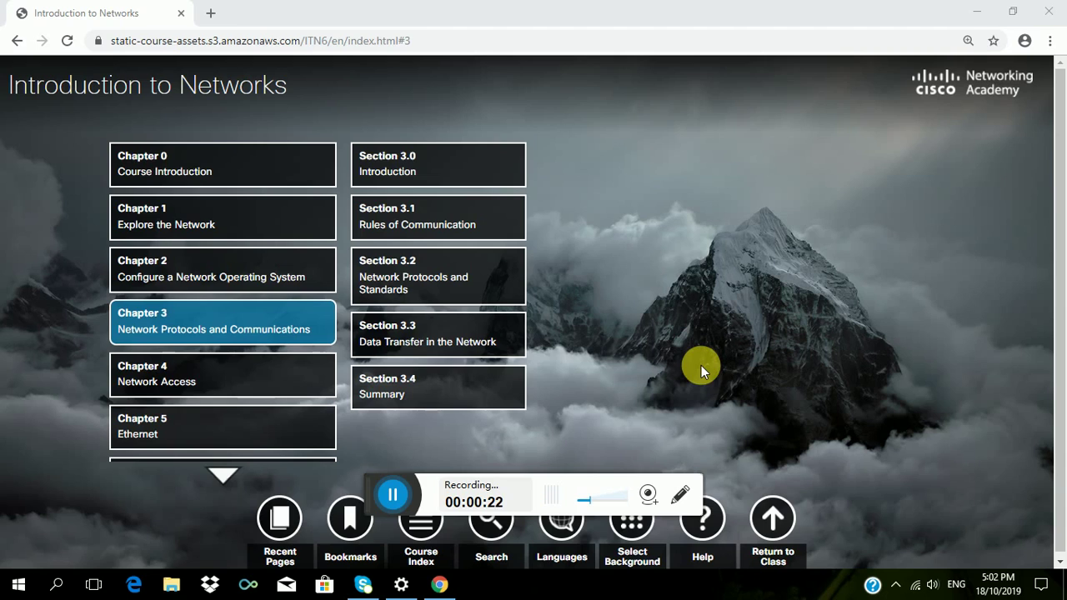
Step: Open page 3.0.1.1, Chapter 3: Network Protocols and Communications, under the Welcome topic of Section 3.0
left_click(426, 166)
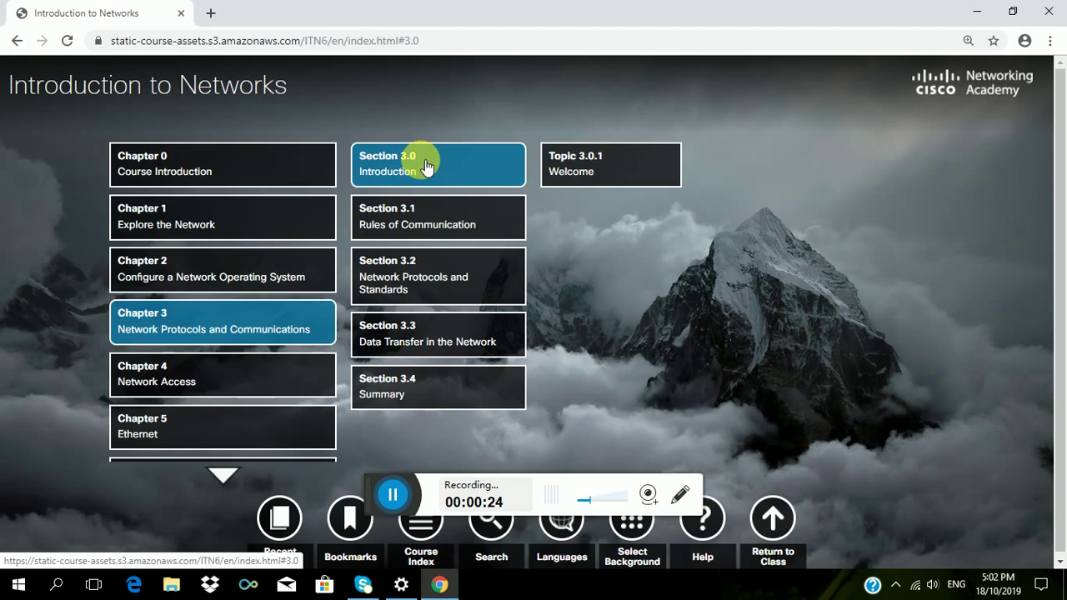
left_click(588, 172)
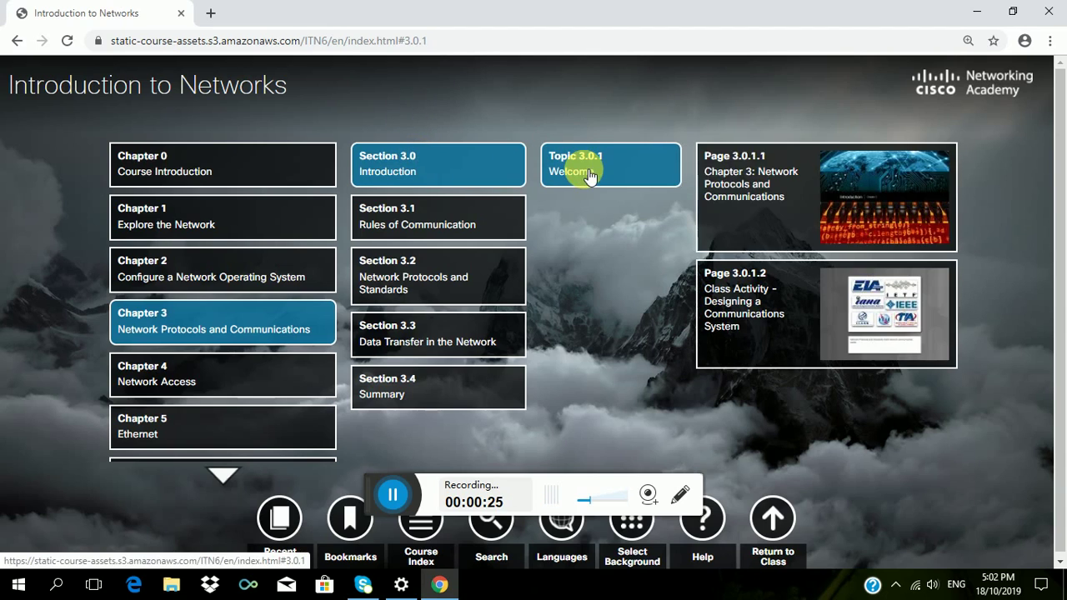
left_click(745, 208)
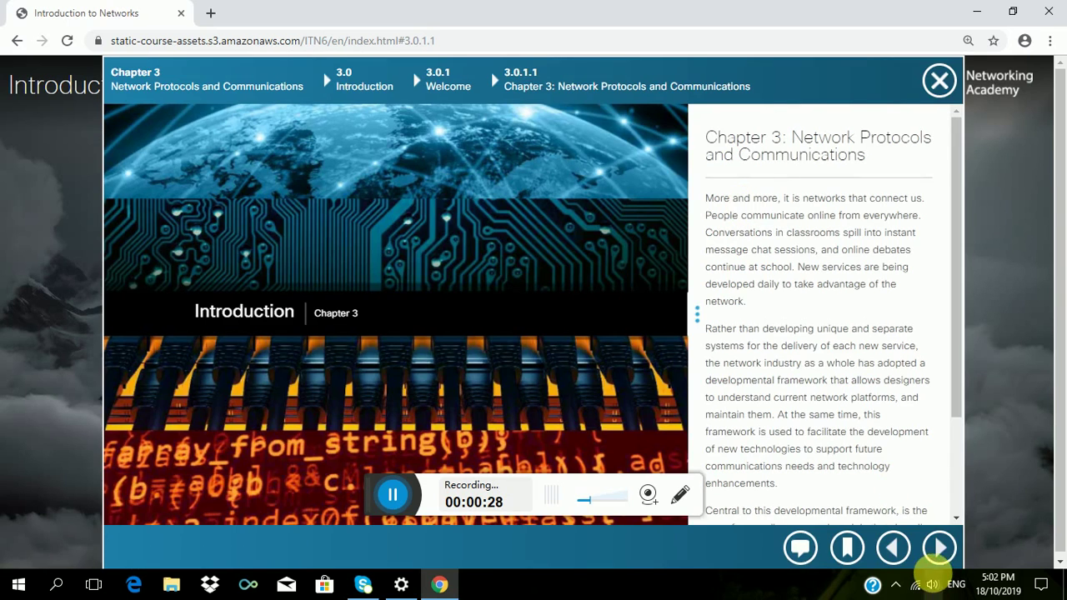
Step: Advance through the chapter's pages to 3.2.2.5, Activity - Mapping the Protocols of the TCP/IP Suite
left_click(939, 547)
left_click(938, 546)
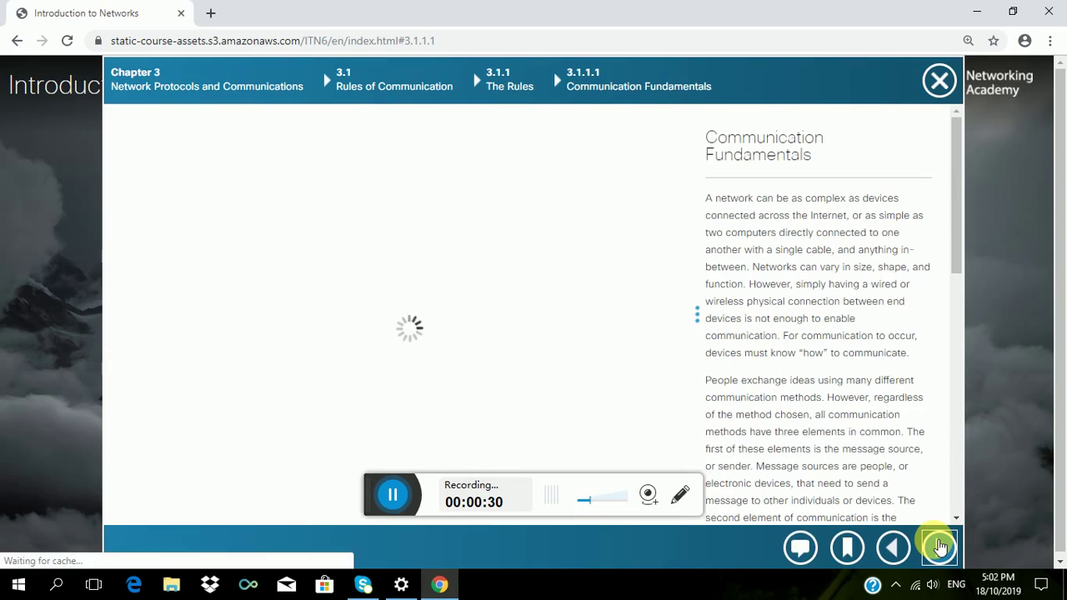
left_click(939, 546)
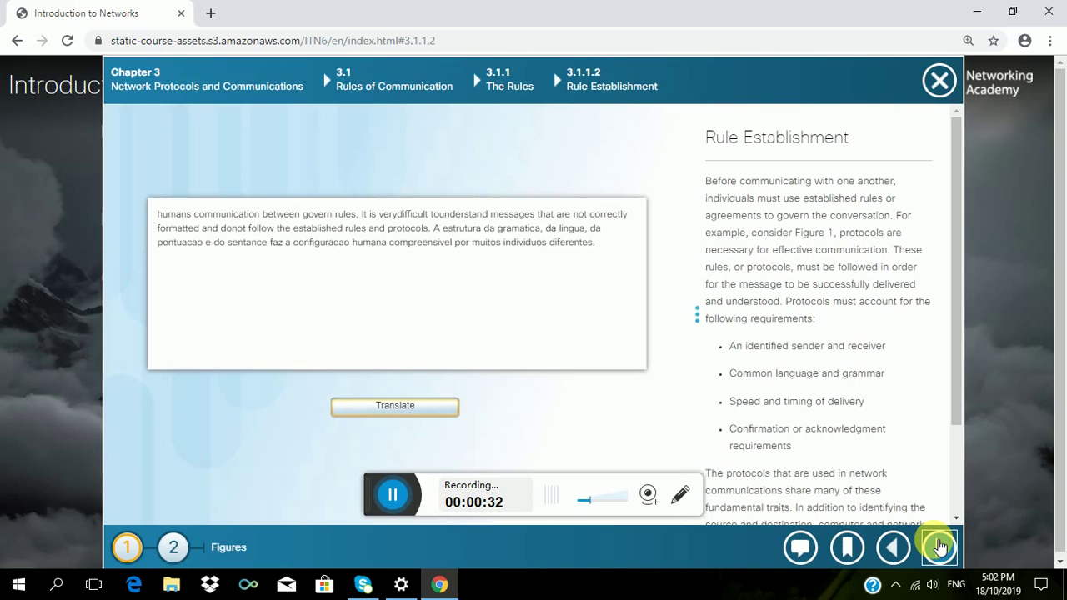
left_click(939, 546)
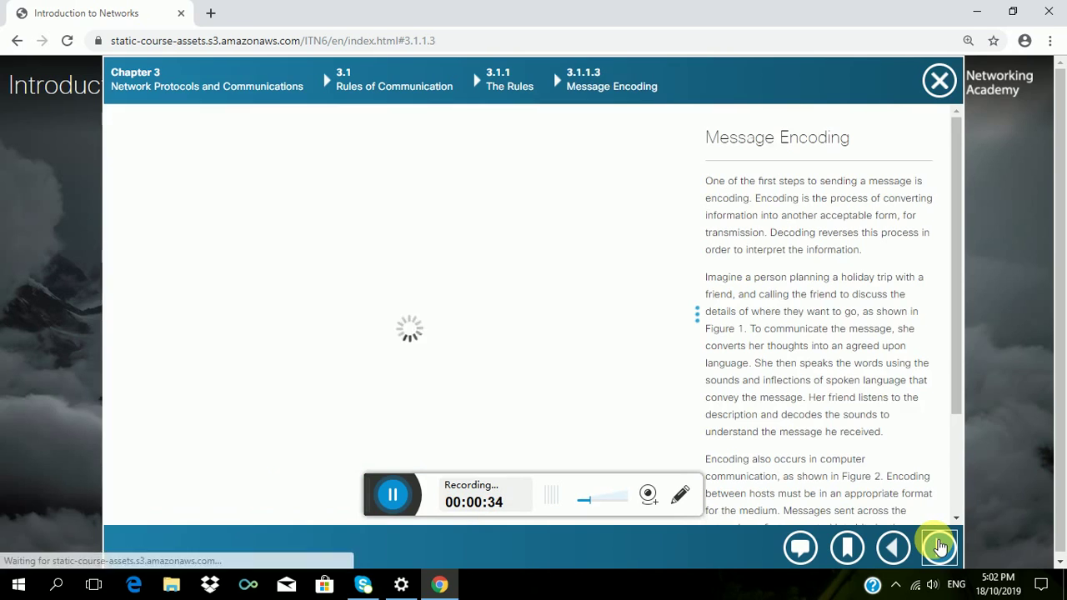
left_click(939, 547)
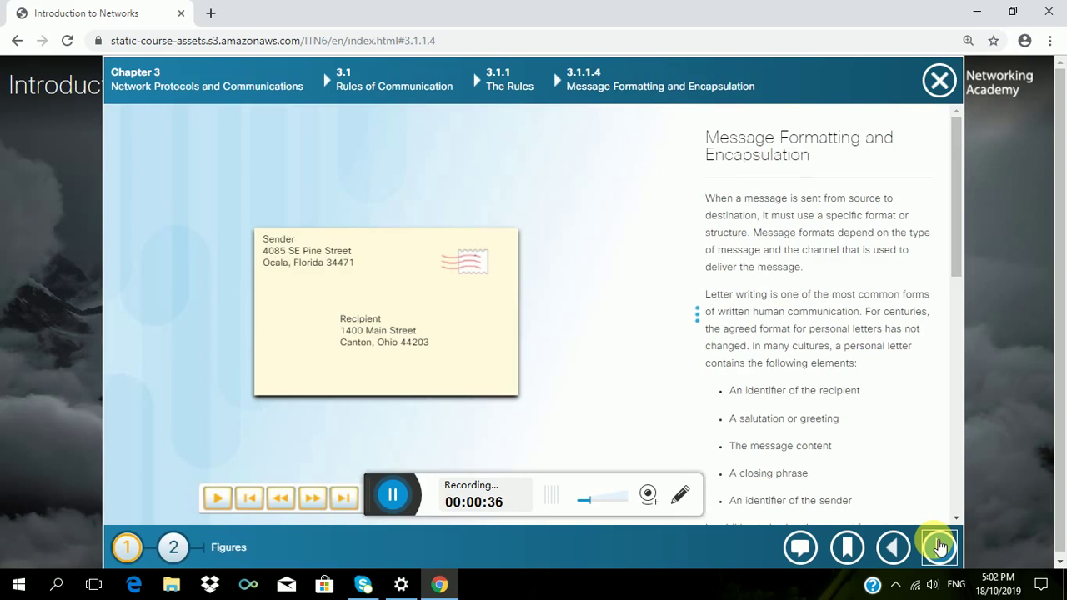
left_click(939, 547)
left_click(939, 547)
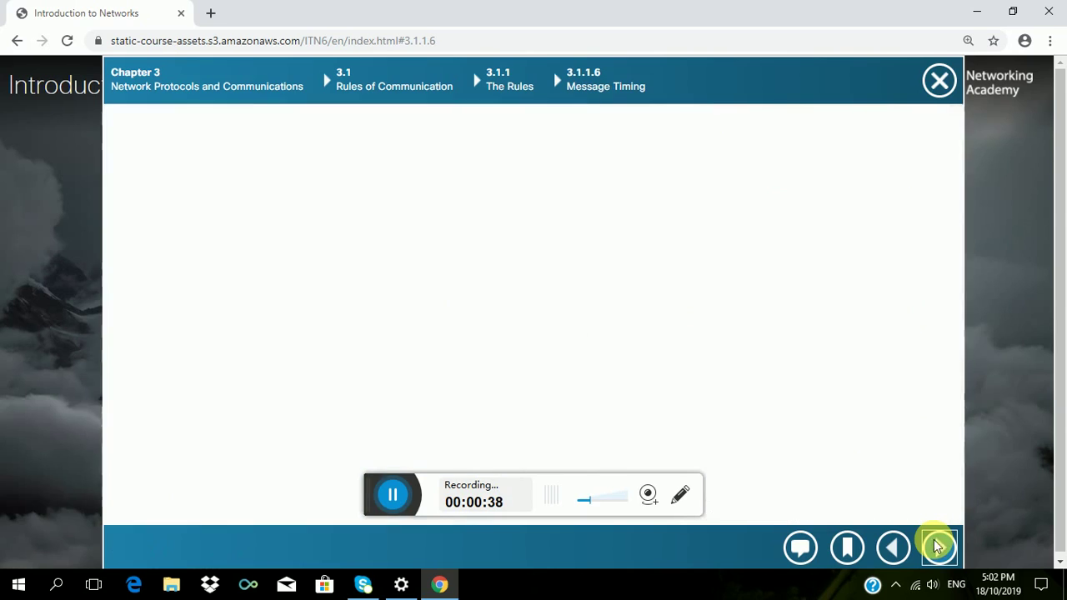
left_click(939, 547)
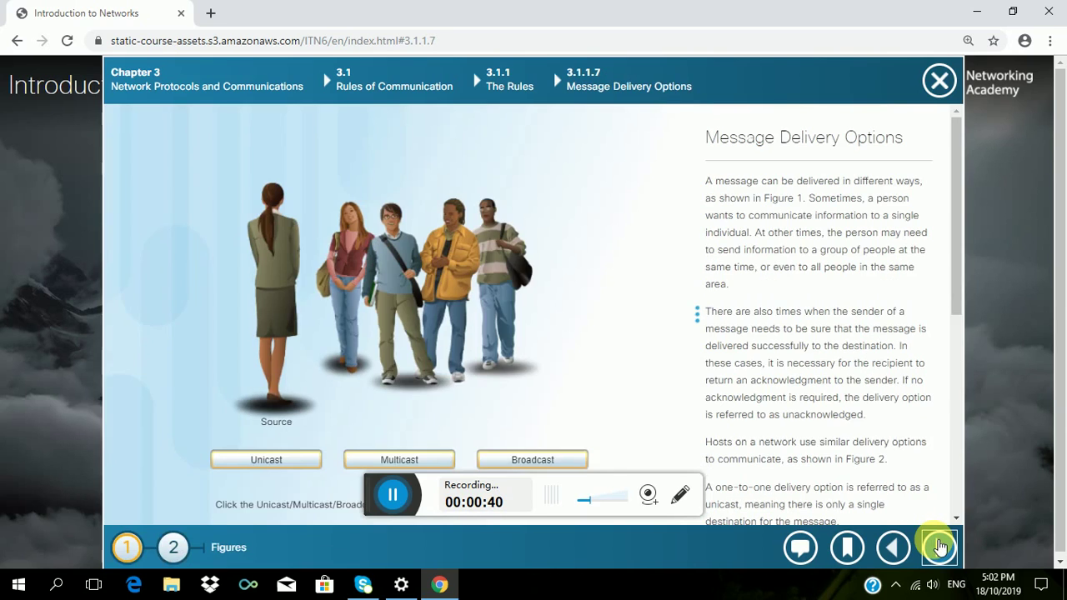
left_click(939, 547)
left_click(939, 546)
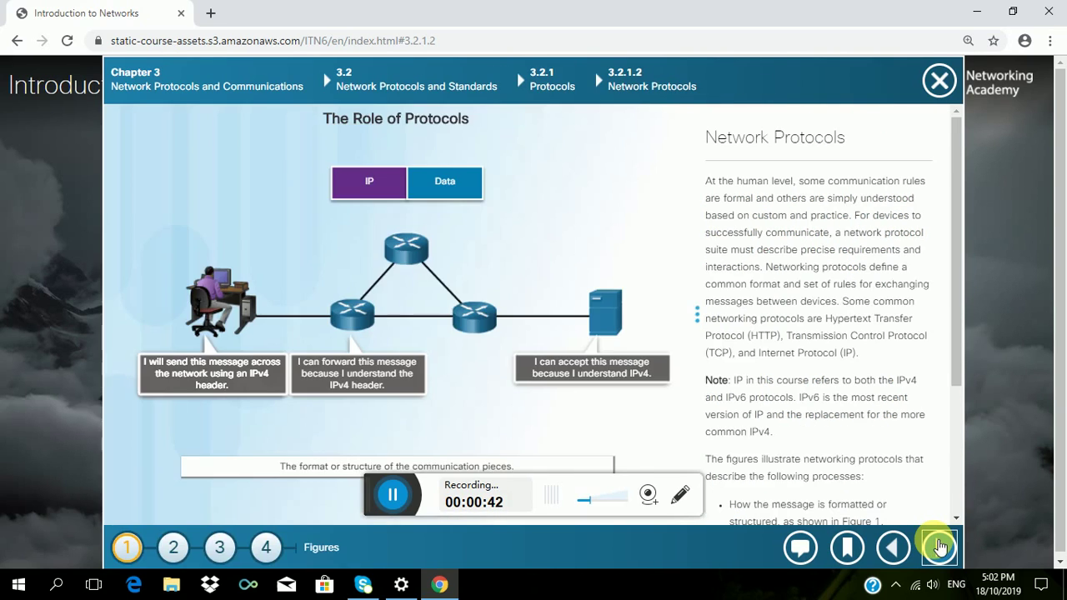
left_click(939, 547)
left_click(939, 546)
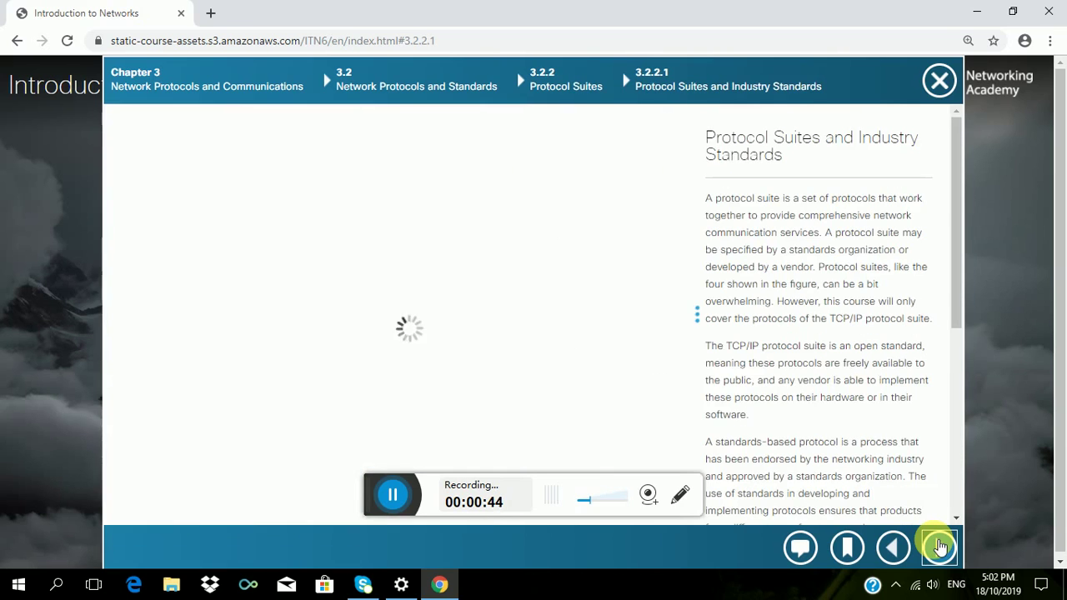
left_click(939, 547)
left_click(939, 547)
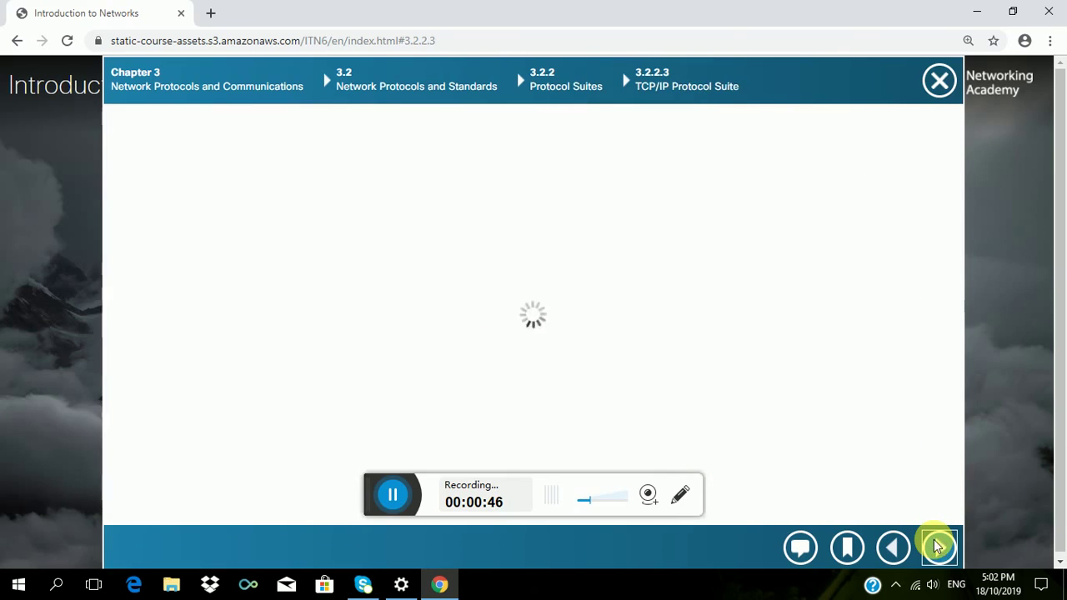
left_click(939, 547)
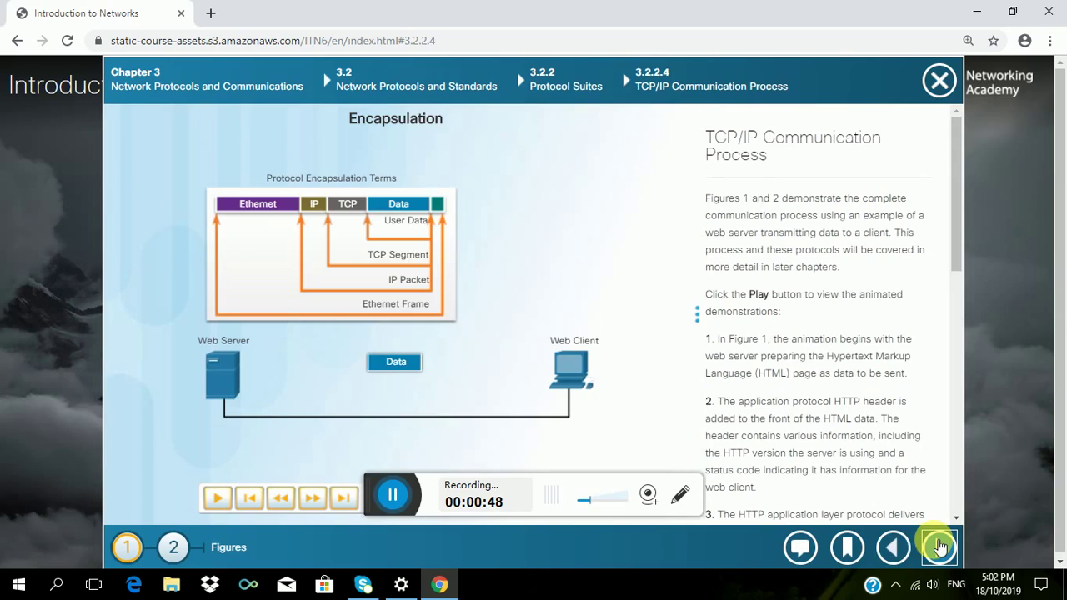
left_click(949, 546)
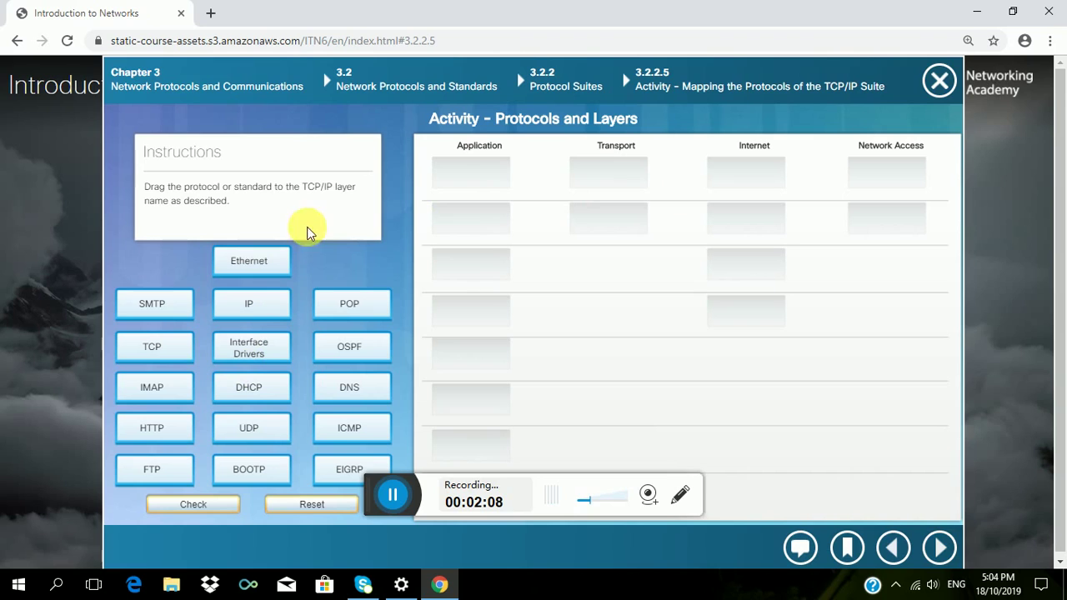
Step: Place Ethernet and Interface Drivers in the Network Access layer of the Protocols and Layers activity
left_click_drag(249, 254, 464, 264)
left_click_drag(283, 263, 904, 174)
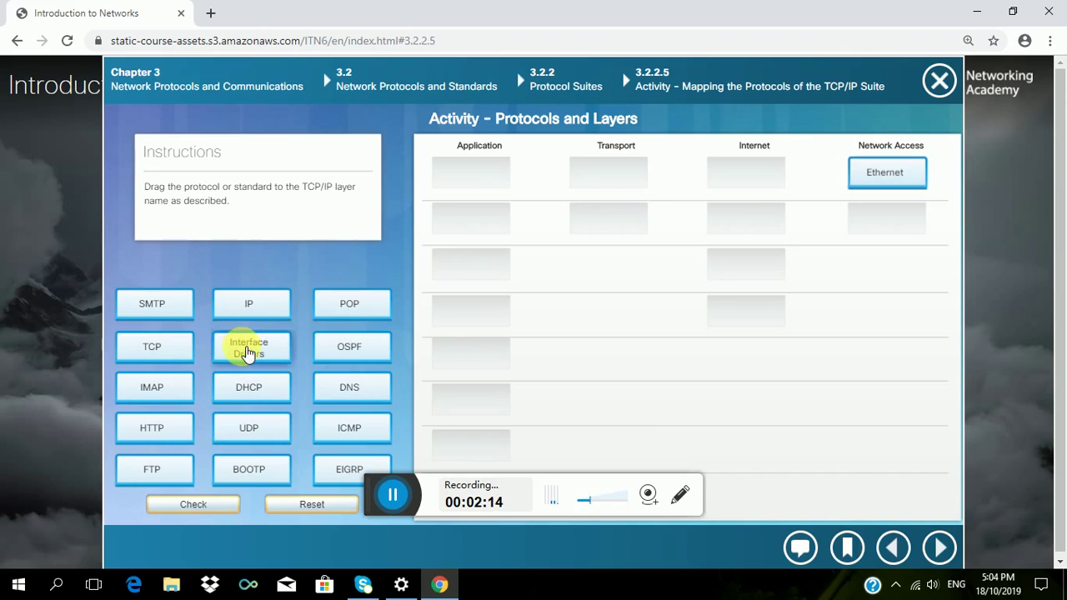
left_click_drag(267, 345, 905, 223)
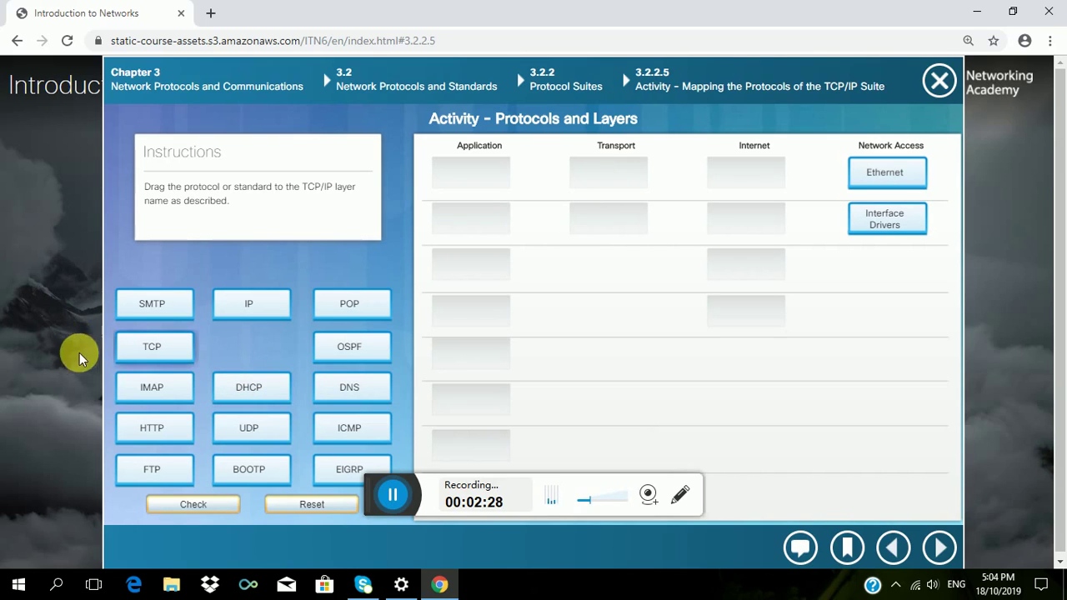
Step: Assign TCP and UDP to the Transport layer, with TCP in the first slot and UDP in the second
left_click(140, 343)
left_click_drag(150, 350, 595, 191)
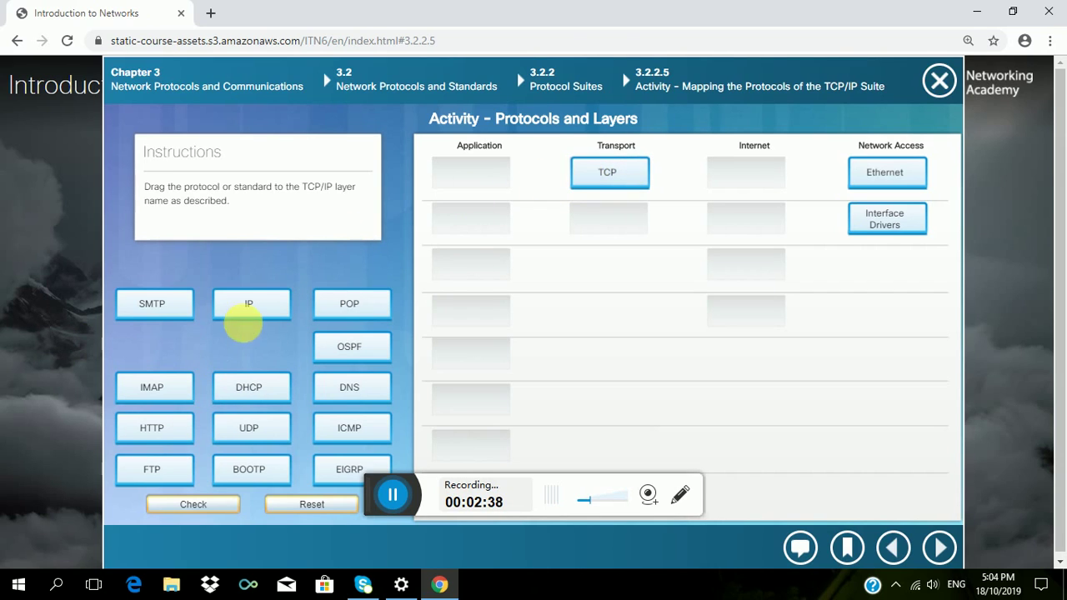
left_click_drag(248, 431, 608, 222)
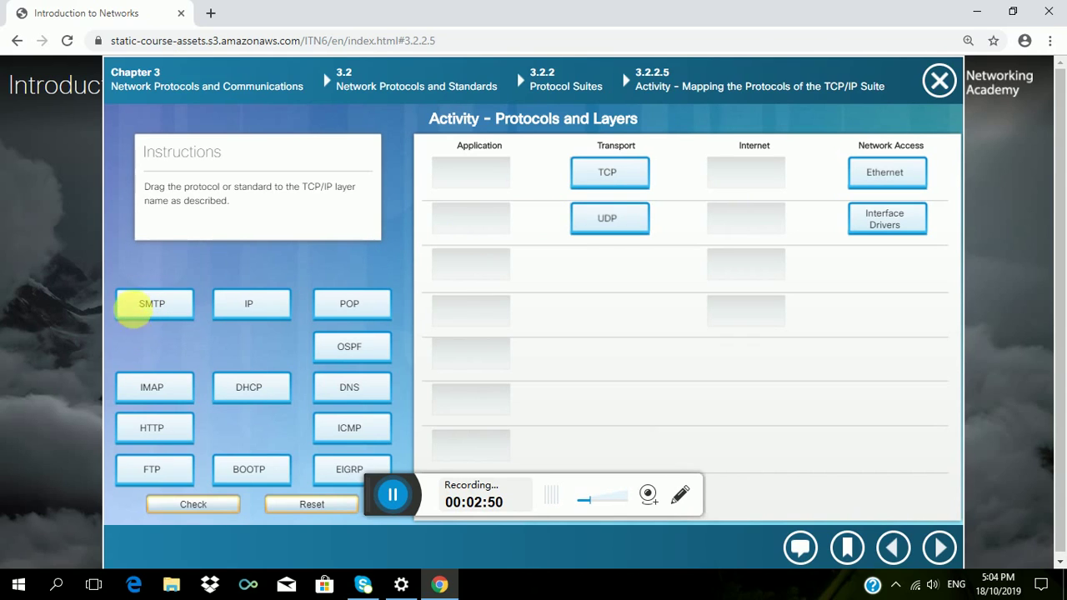
Step: Fill the first seven Application layer slots with SMTP, POP, IMAP, DHCP, DNS, HTTP and FTP, in that order
left_click_drag(142, 309, 476, 172)
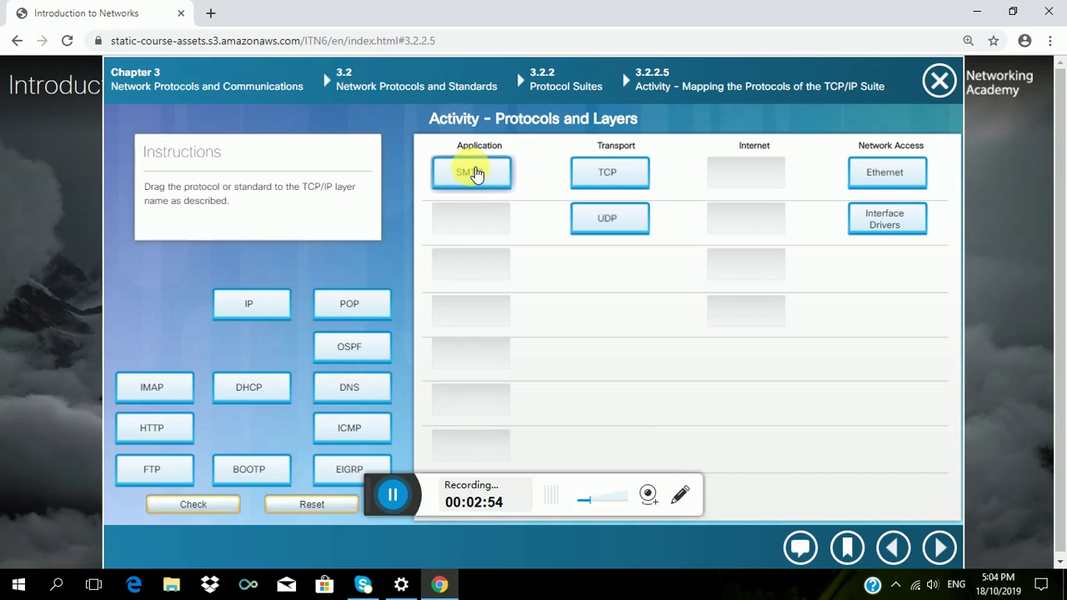
left_click_drag(343, 296, 477, 223)
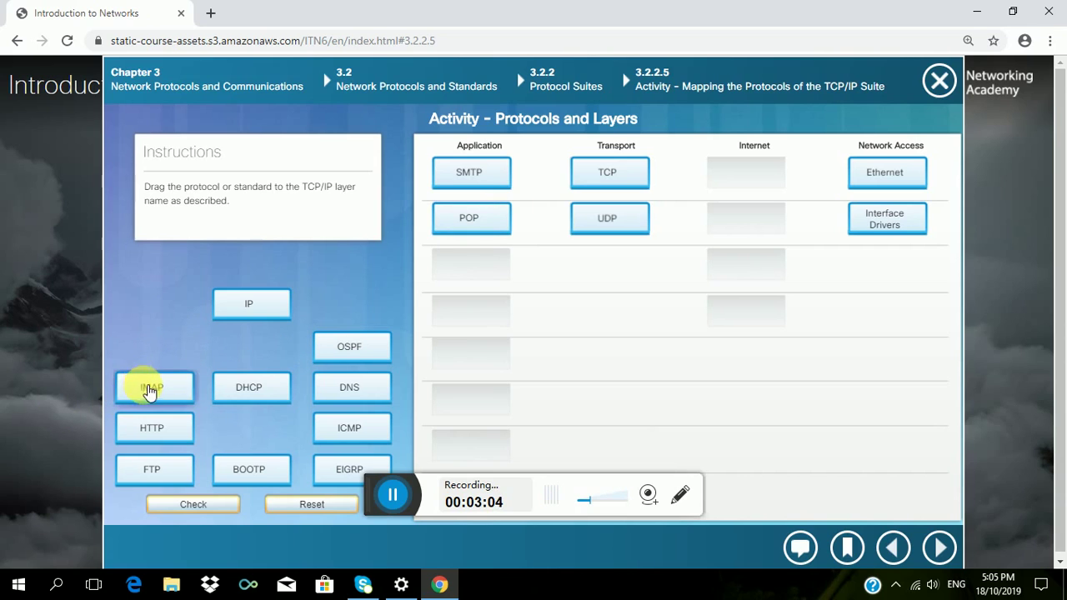
left_click_drag(153, 395, 472, 279)
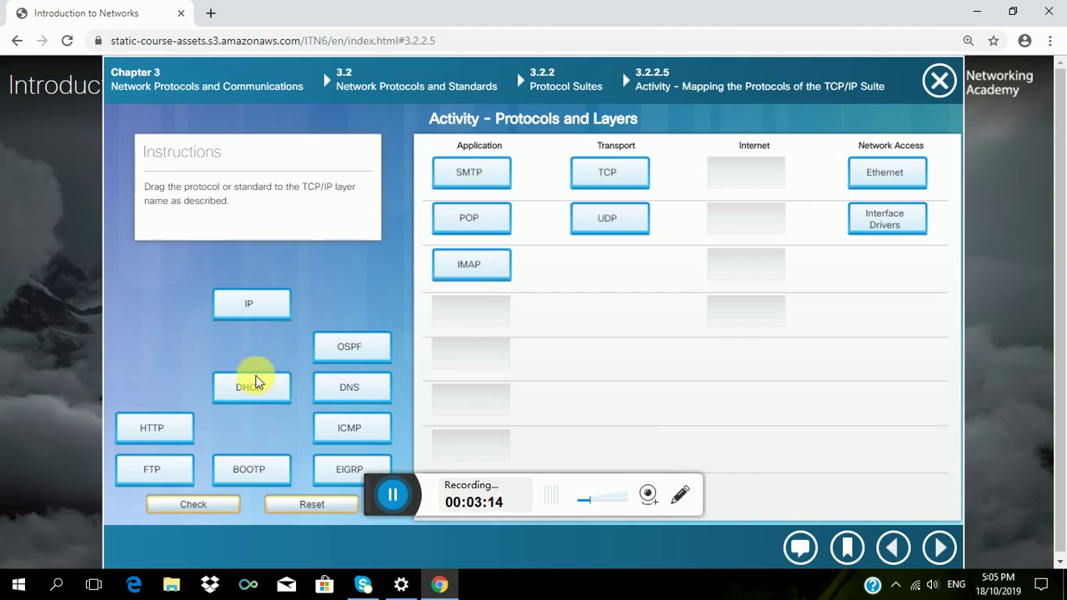
left_click_drag(250, 385, 490, 316)
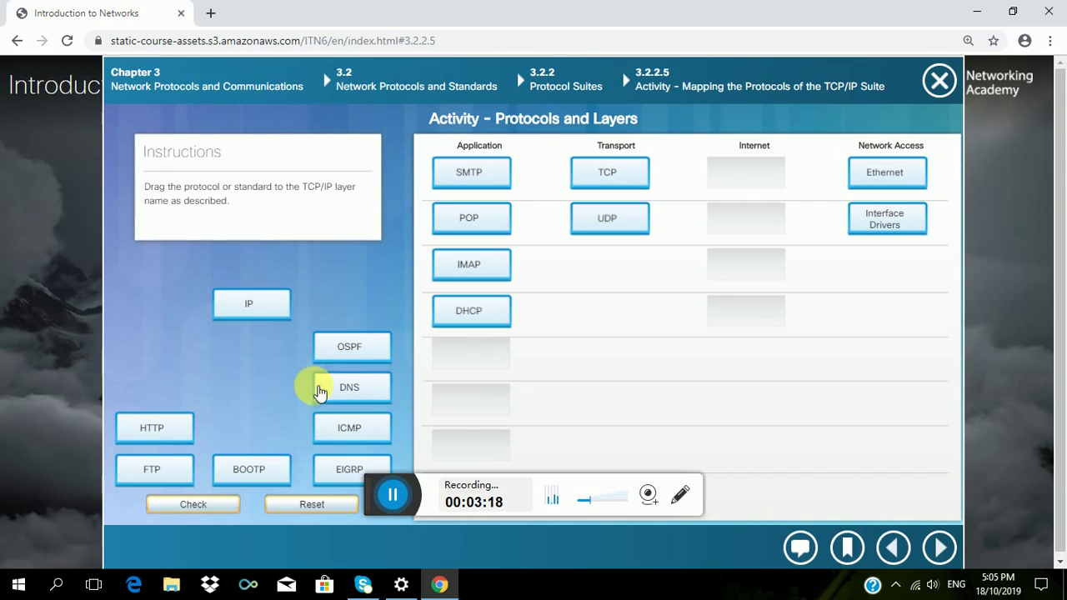
left_click_drag(325, 388, 477, 348)
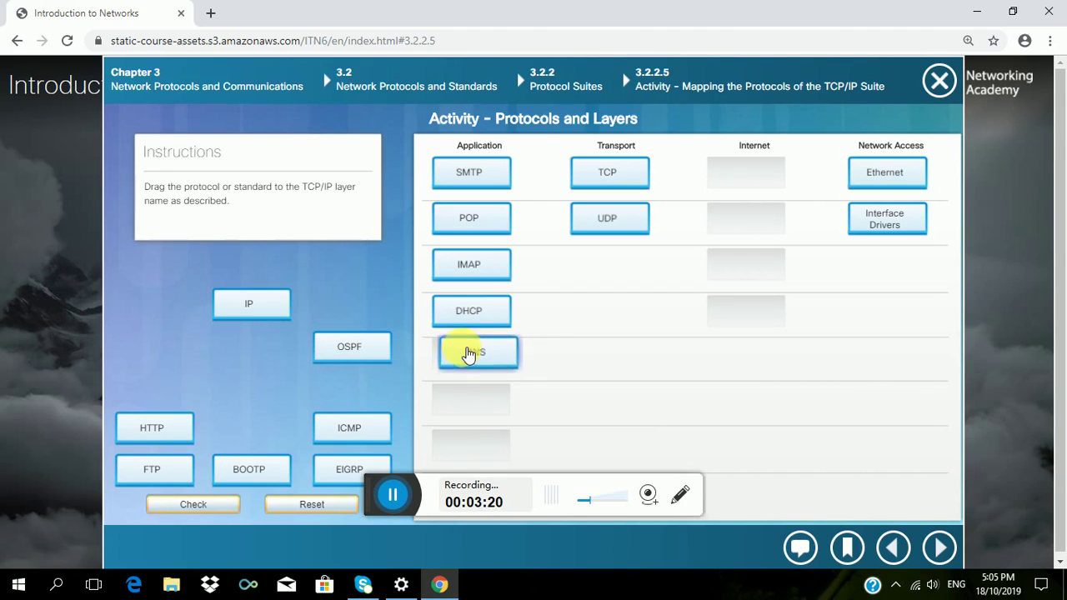
left_click_drag(468, 354, 469, 354)
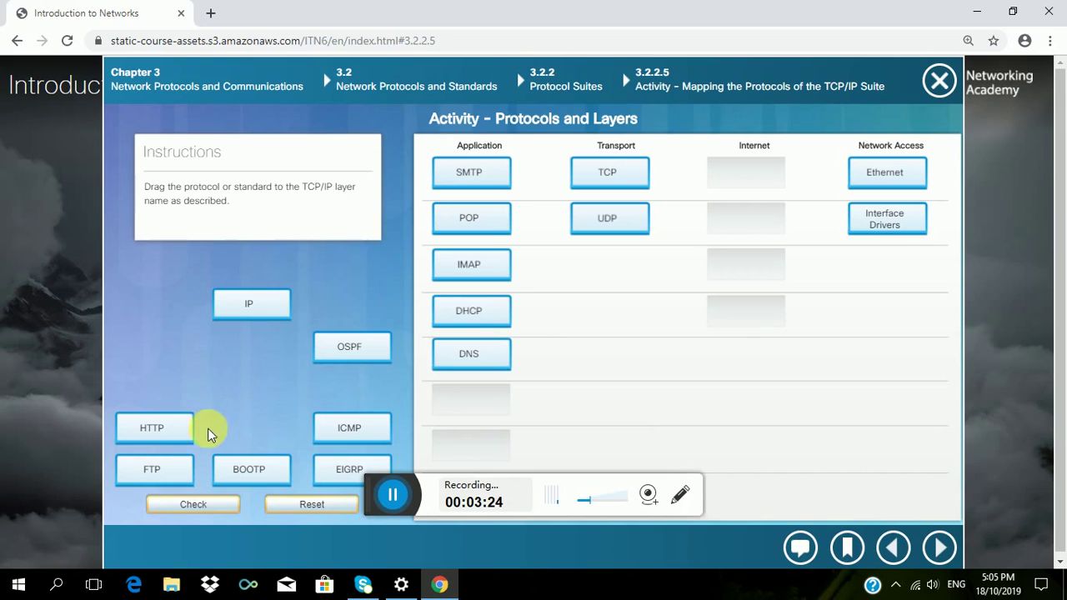
left_click_drag(169, 433, 502, 411)
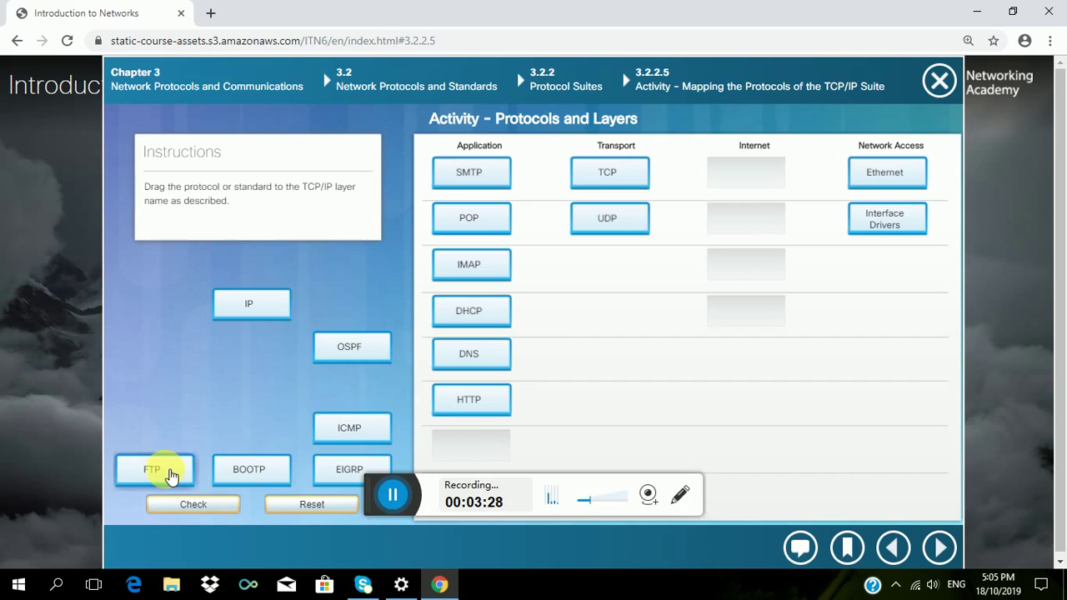
left_click_drag(159, 477, 476, 445)
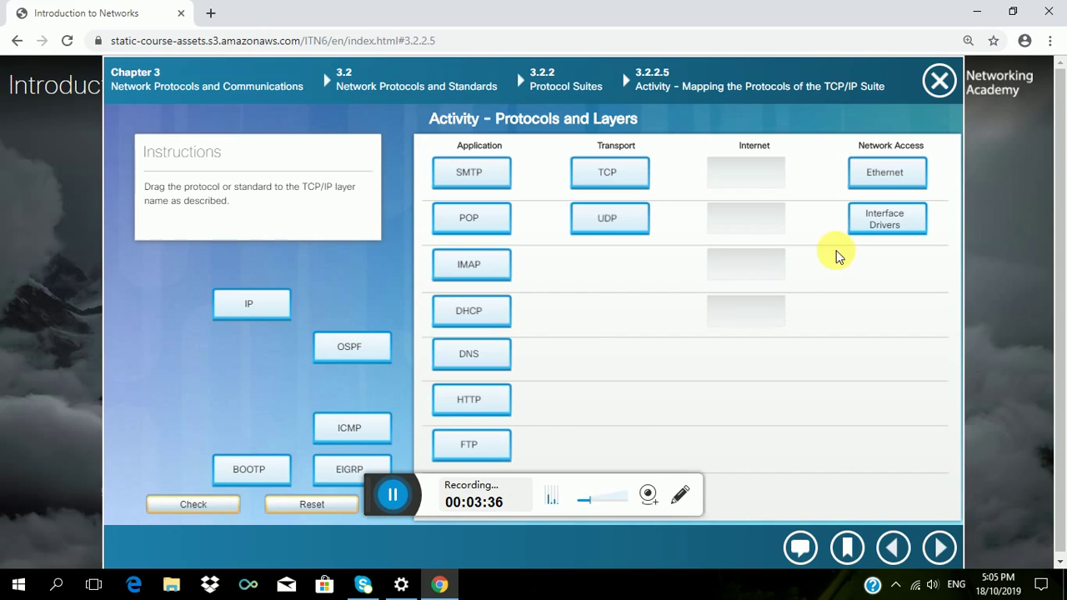
Step: Assign IP, OSPF, ICMP and EIGRP to the four Internet layer slots, in that order
left_click_drag(252, 305, 738, 167)
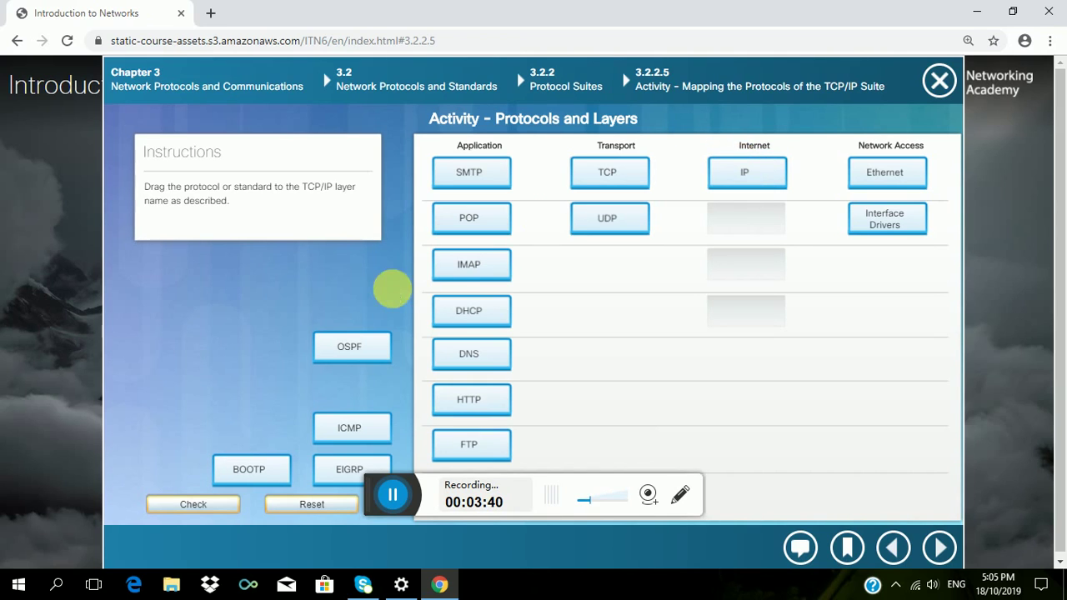
left_click_drag(358, 350, 751, 221)
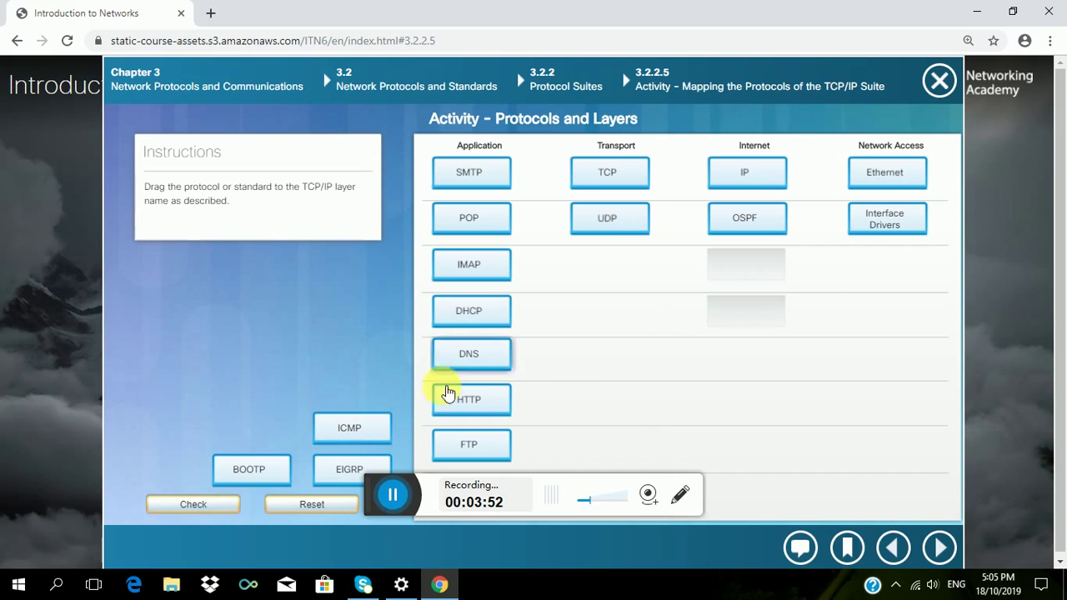
left_click_drag(353, 419, 745, 276)
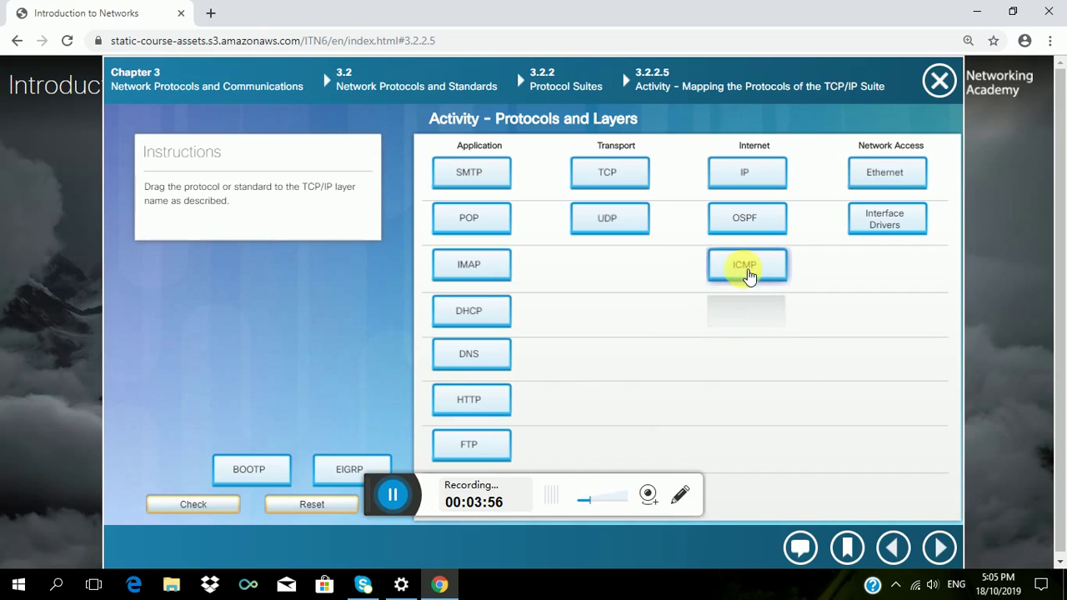
left_click_drag(334, 473, 733, 322)
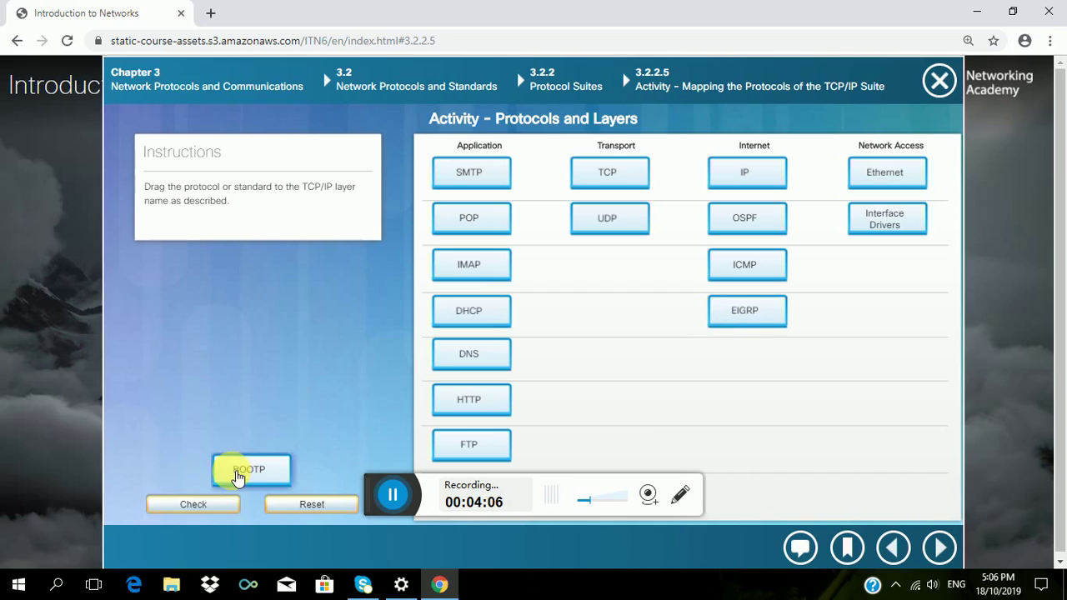
Step: Place BOOTP in the last Application layer slot, then check the answers and dismiss the feedback
left_click_drag(237, 474, 452, 492)
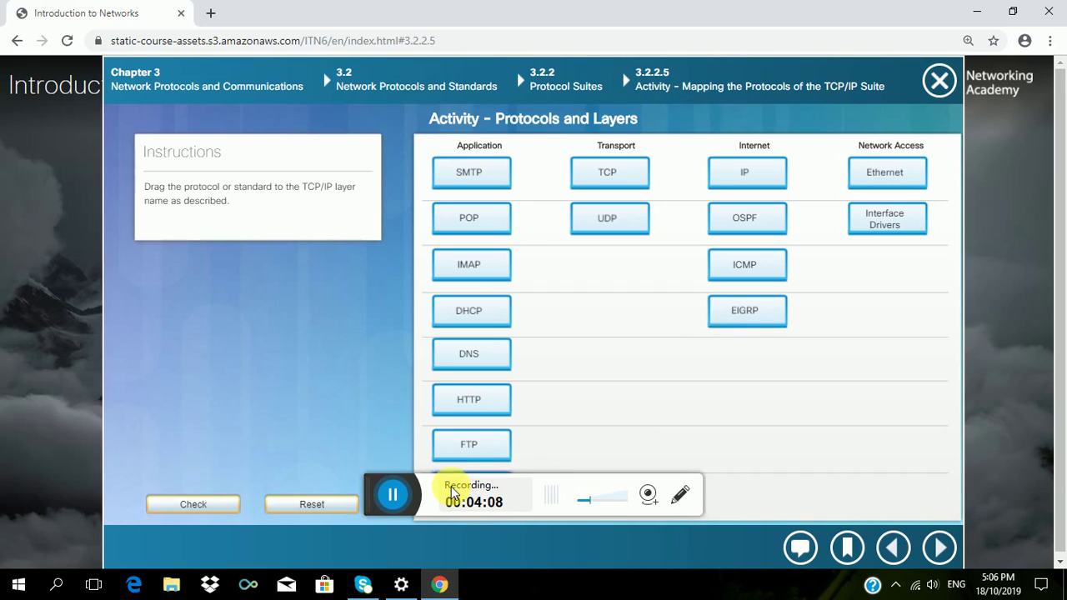
left_click(190, 505)
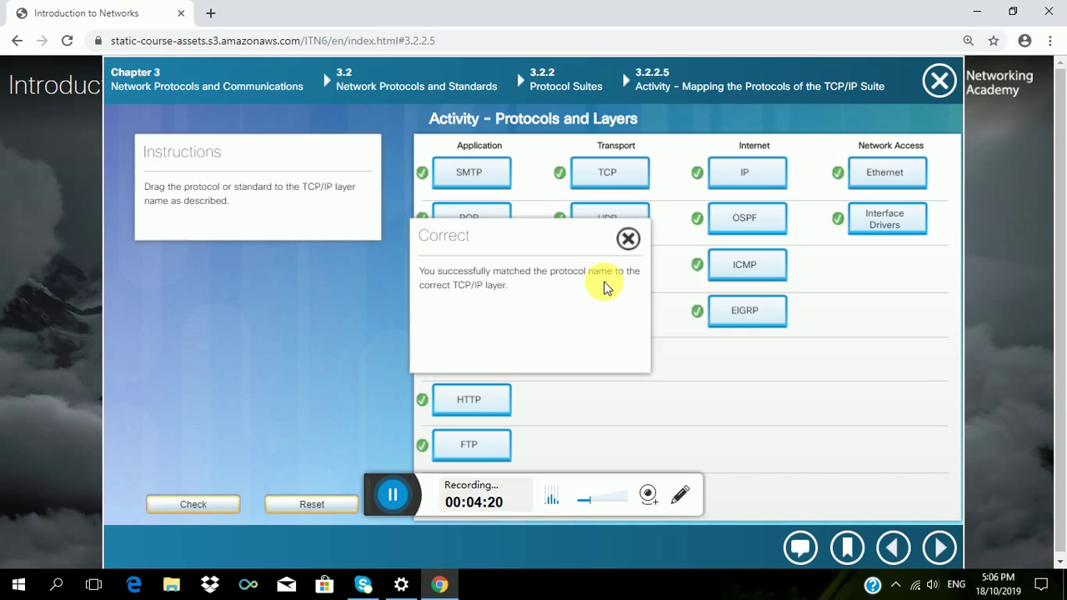
left_click(629, 240)
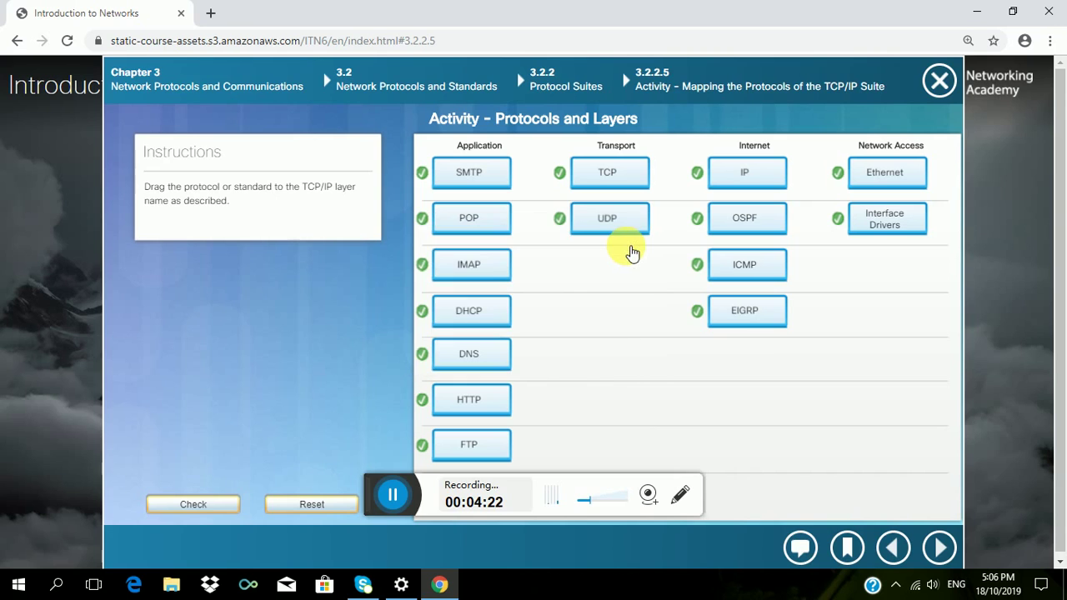
Step: Advance through the course pages to 3.2.4.5, Activity – Identify Layers and Functions
left_click(939, 548)
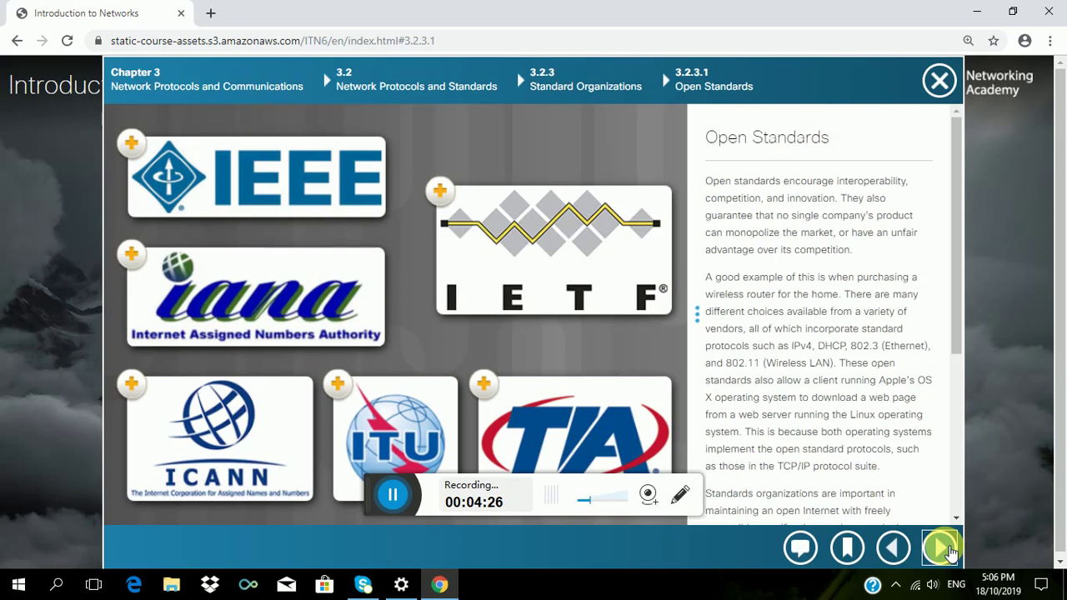
left_click(942, 547)
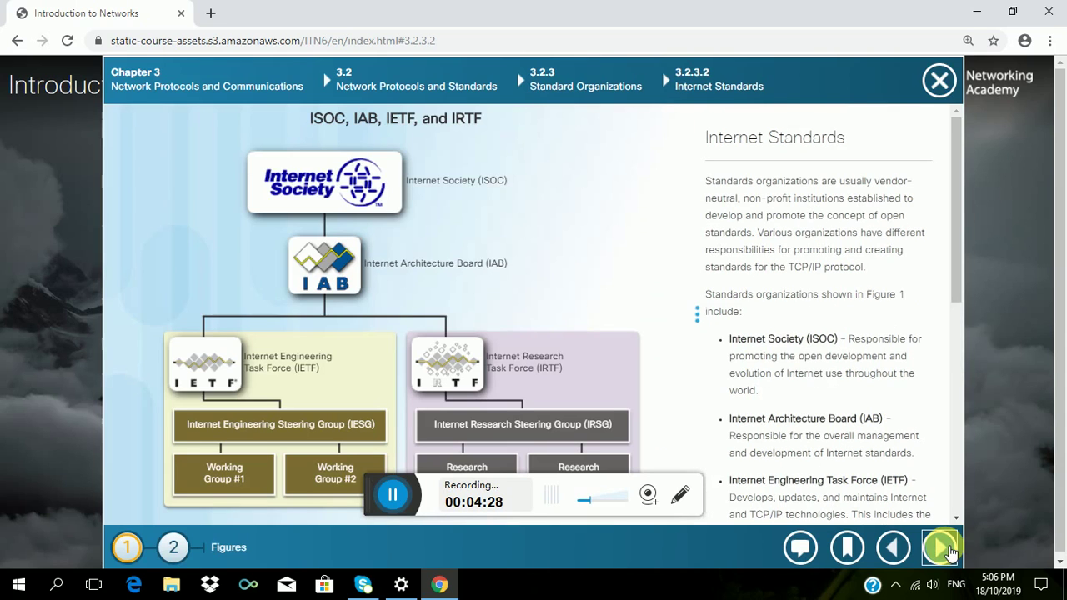
left_click(949, 553)
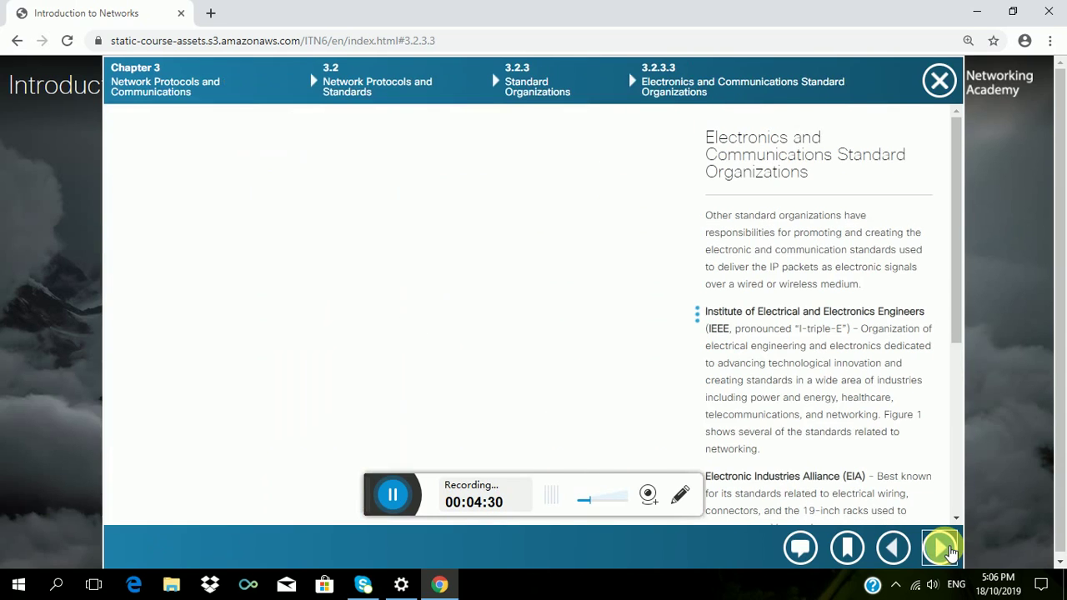
left_click(946, 550)
left_click(947, 550)
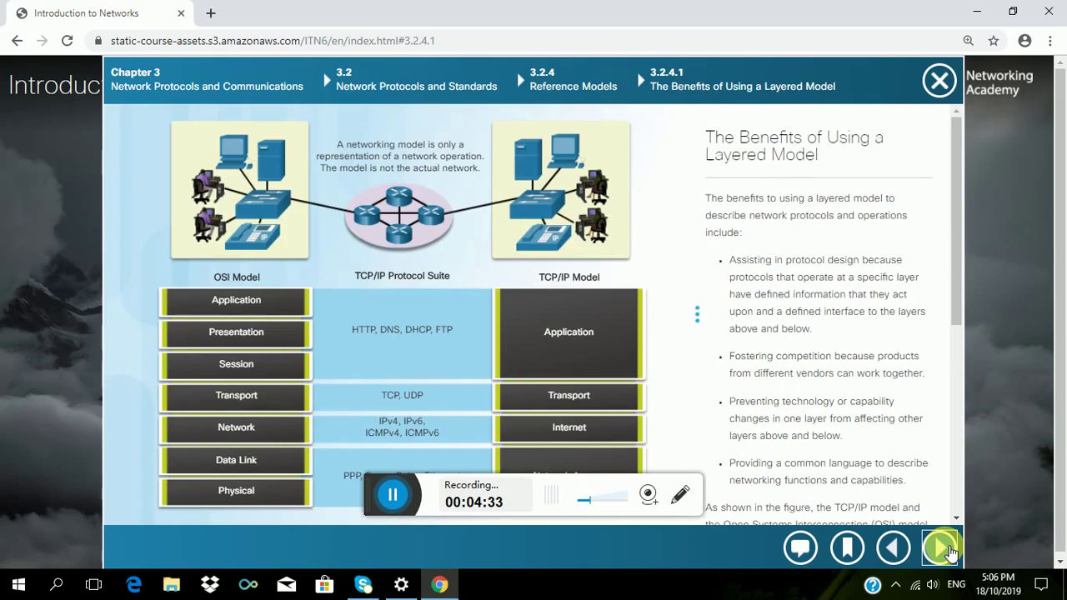
left_click(946, 550)
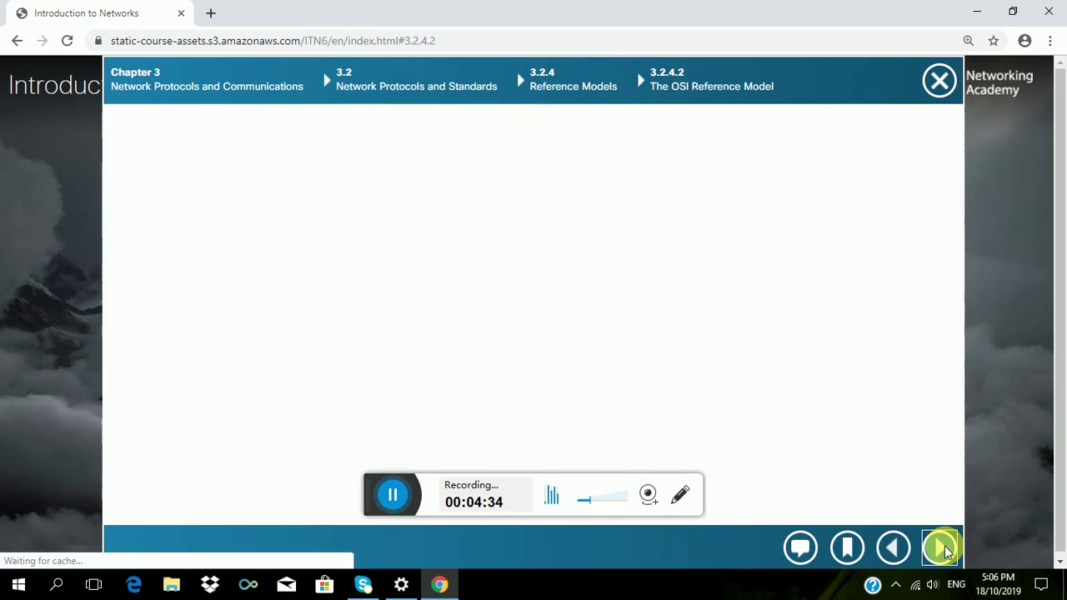
left_click(948, 552)
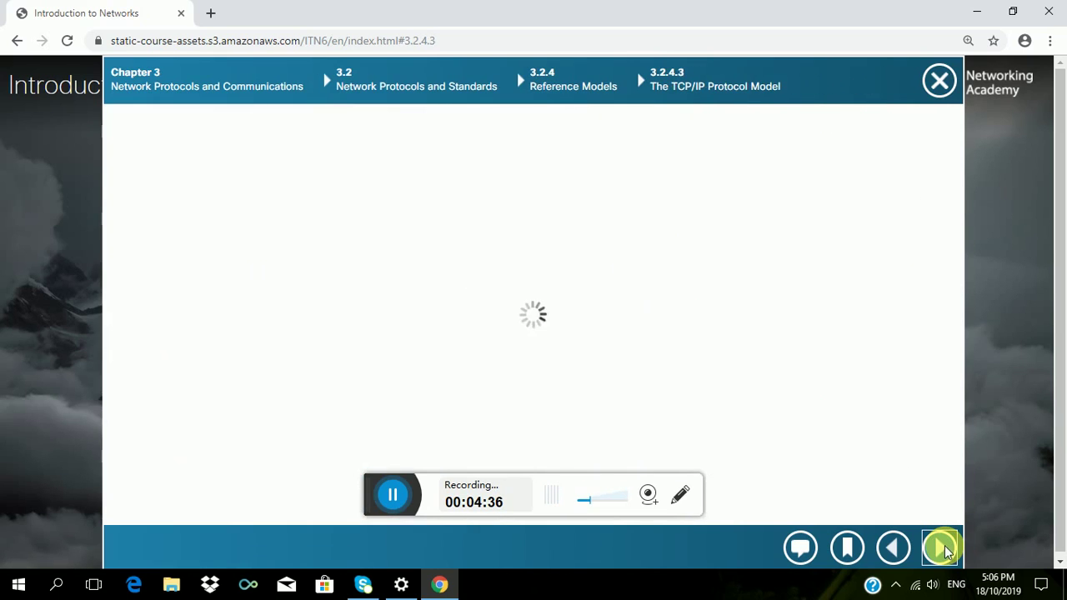
left_click(947, 550)
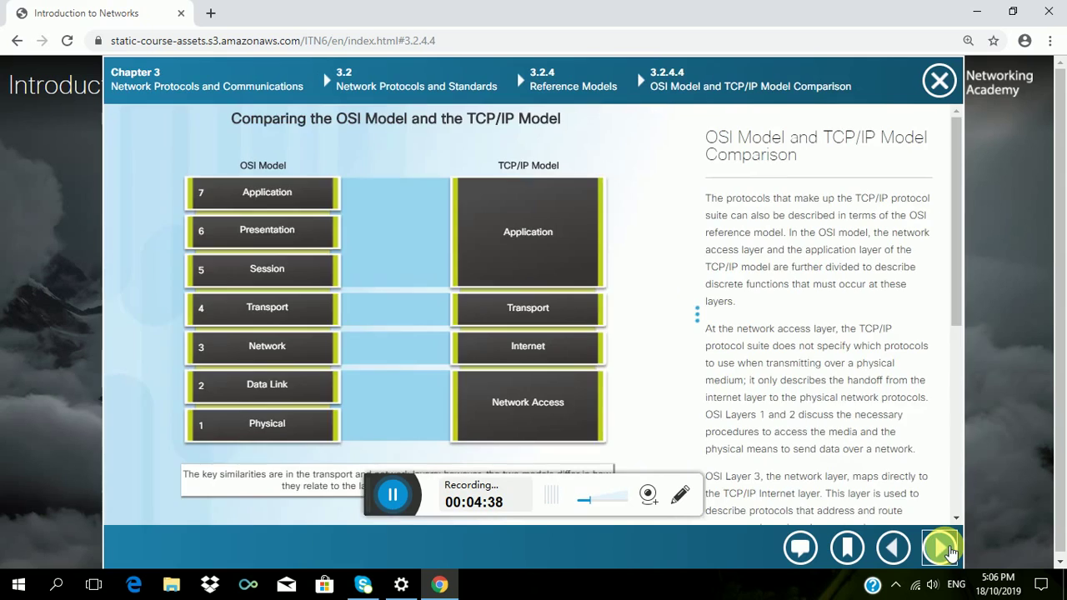
left_click(948, 551)
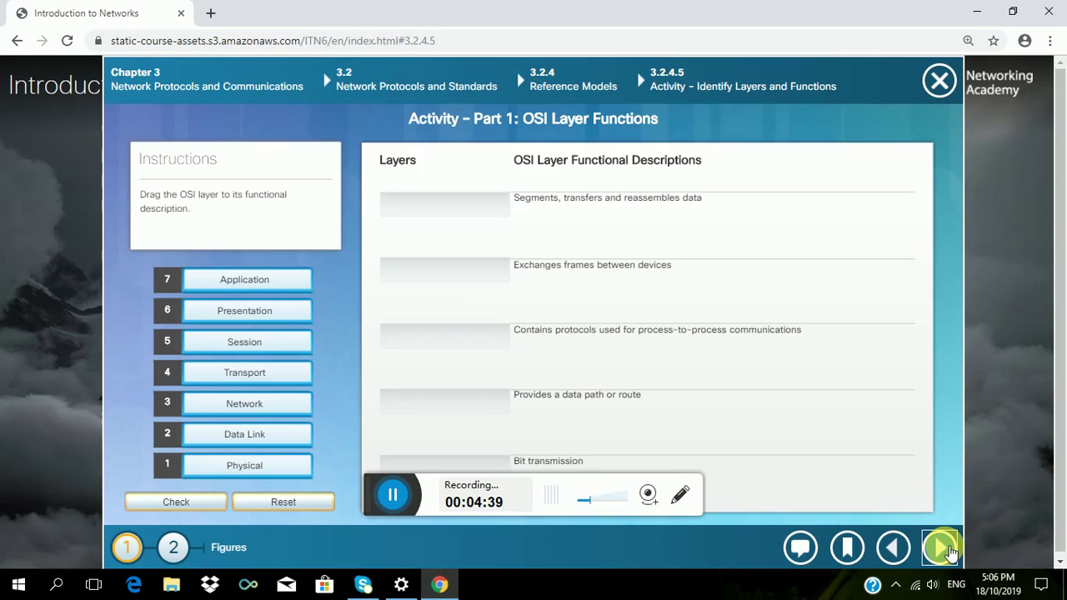
Step: In Part 1, match Transport to "Segments, transfers and reassembles data" and Data Link to "Exchanges frames between devices"
left_click(389, 497)
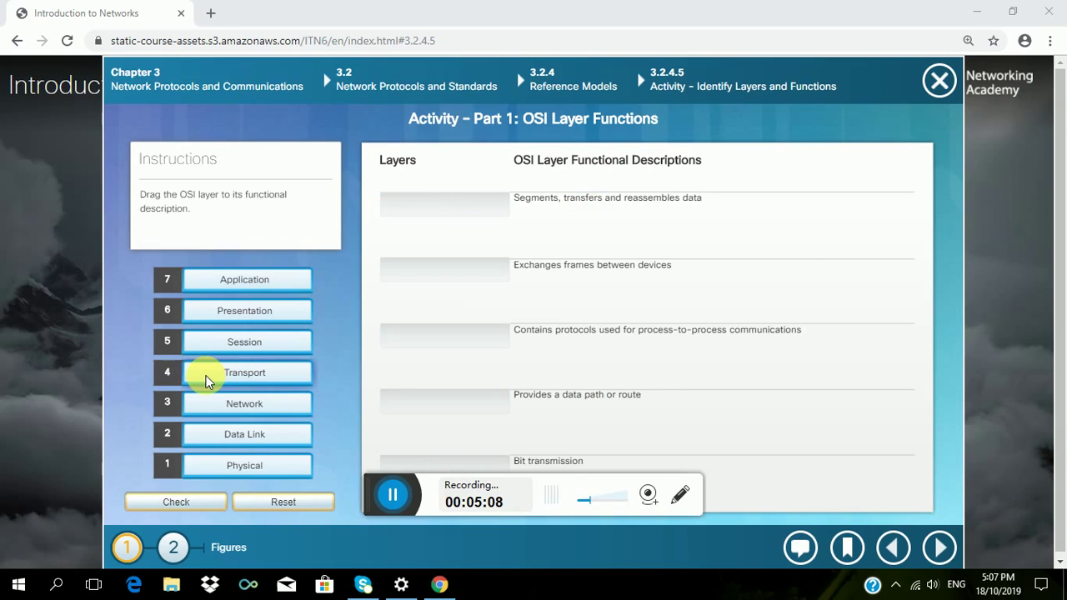
left_click(288, 365)
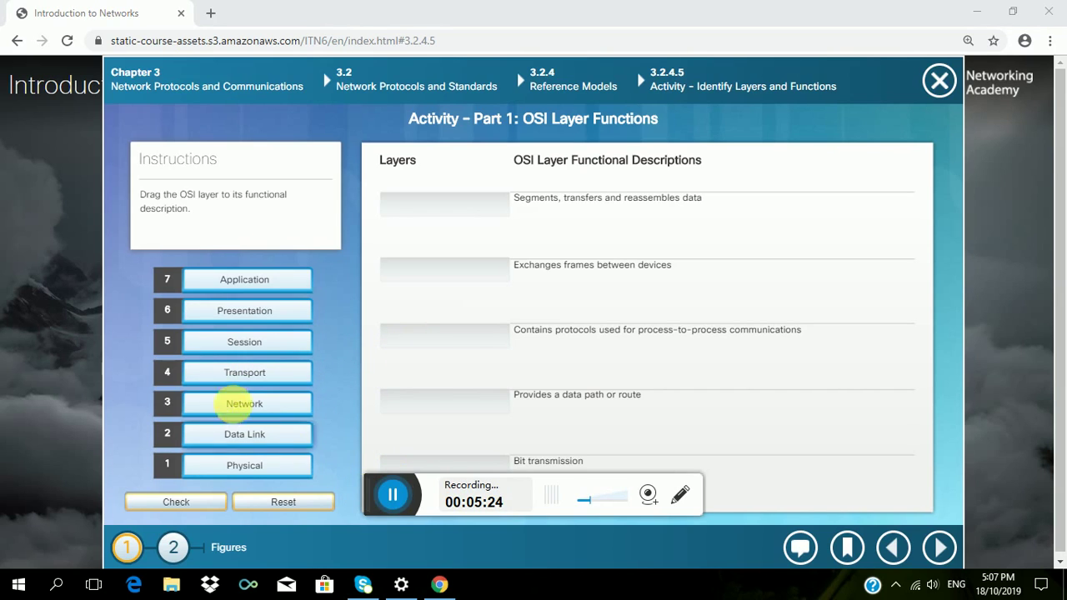
left_click(168, 371)
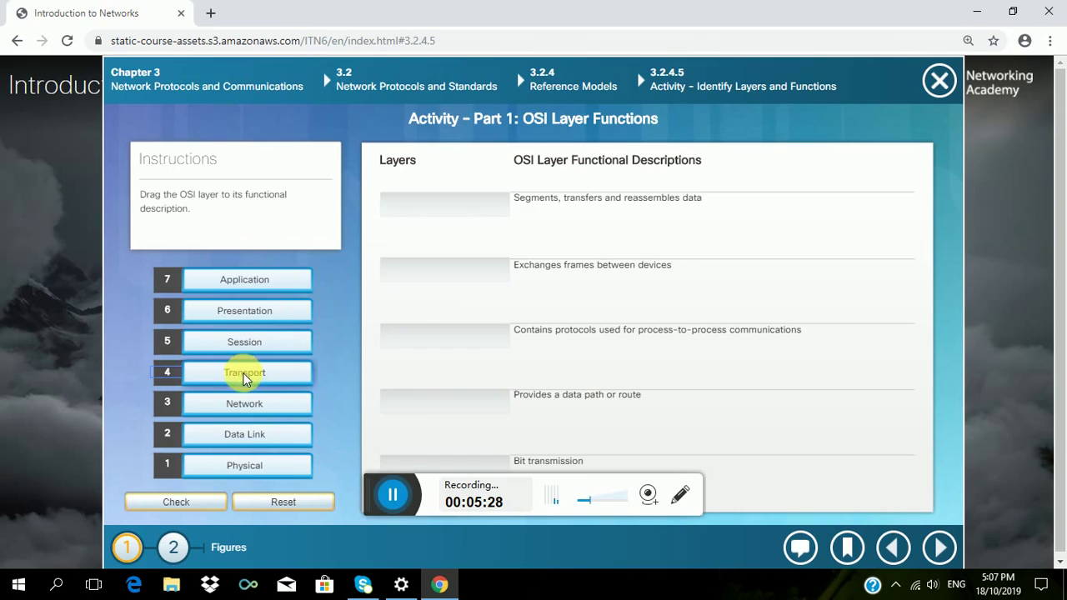
left_click(245, 370)
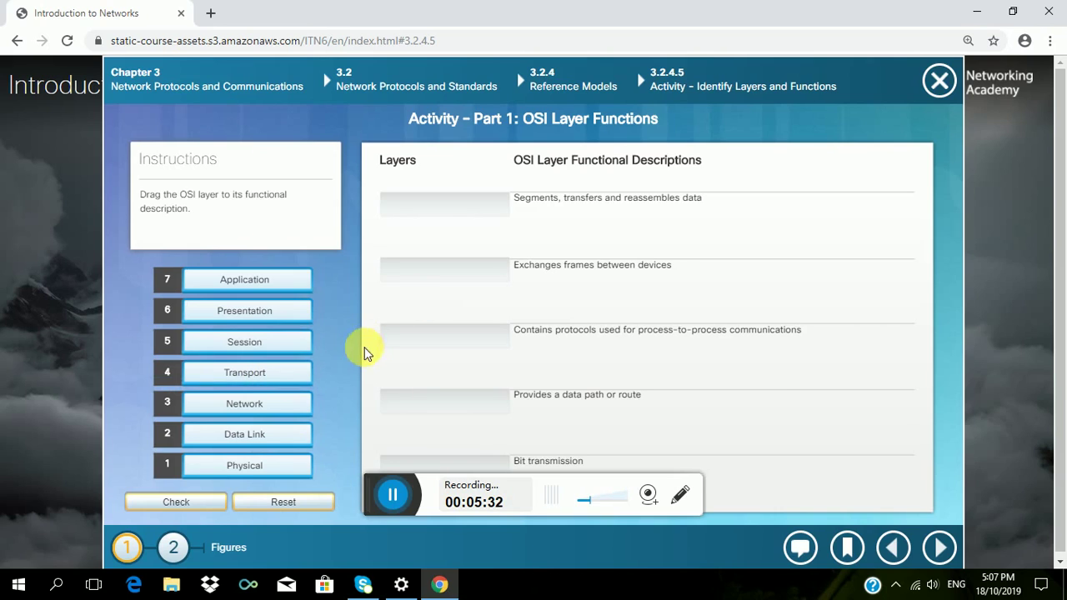
left_click(393, 496)
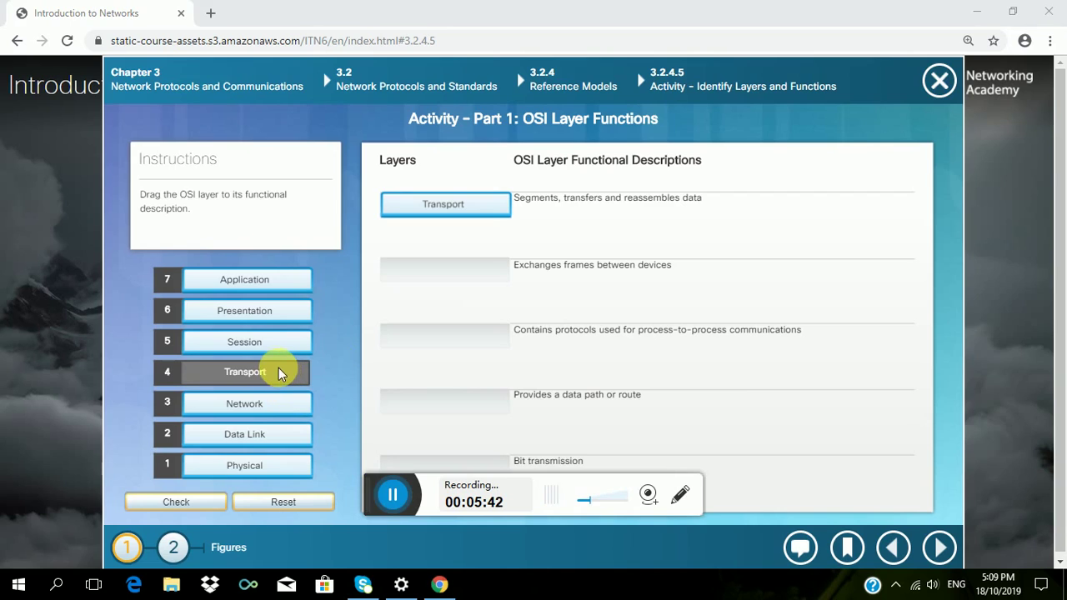
right_click(267, 439)
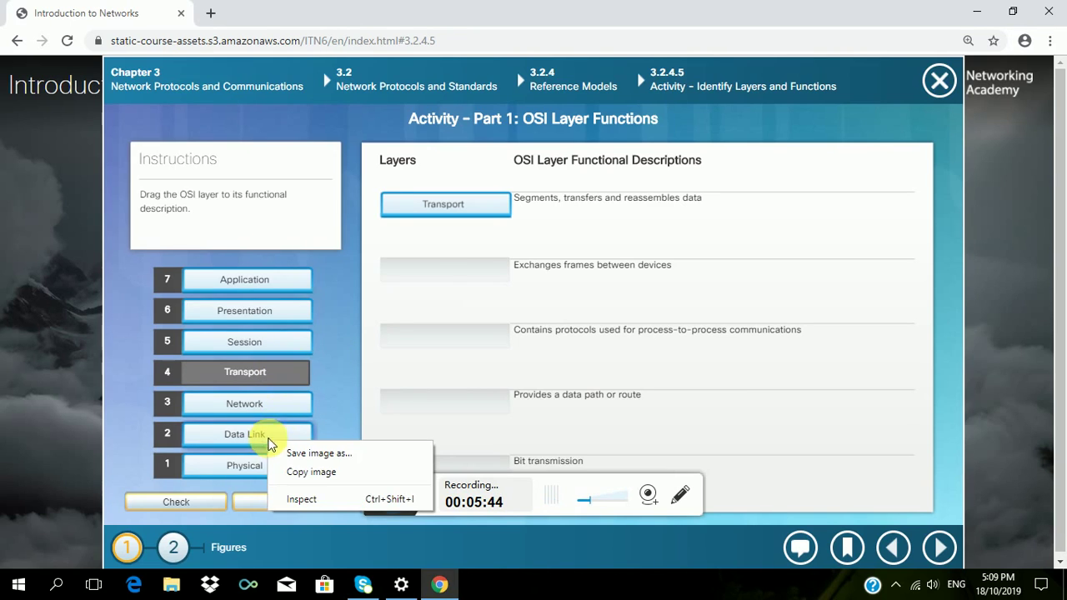
left_click_drag(385, 248, 445, 276)
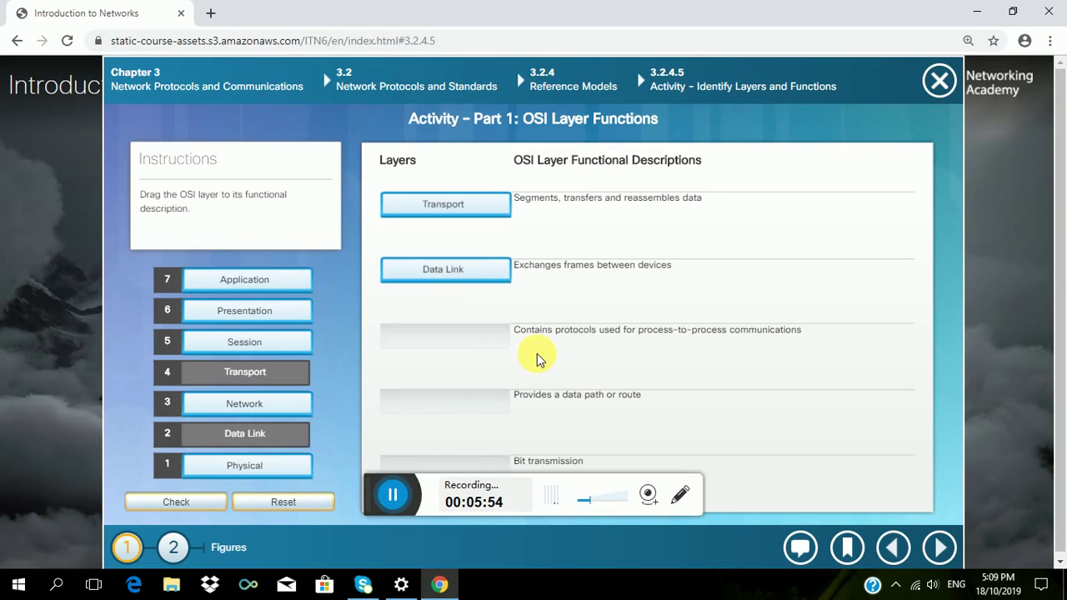
Step: Match Application to "Contains protocols used for process-to-process communications" and Network to "Provides a data path or route"
right_click(245, 278)
left_click(488, 350)
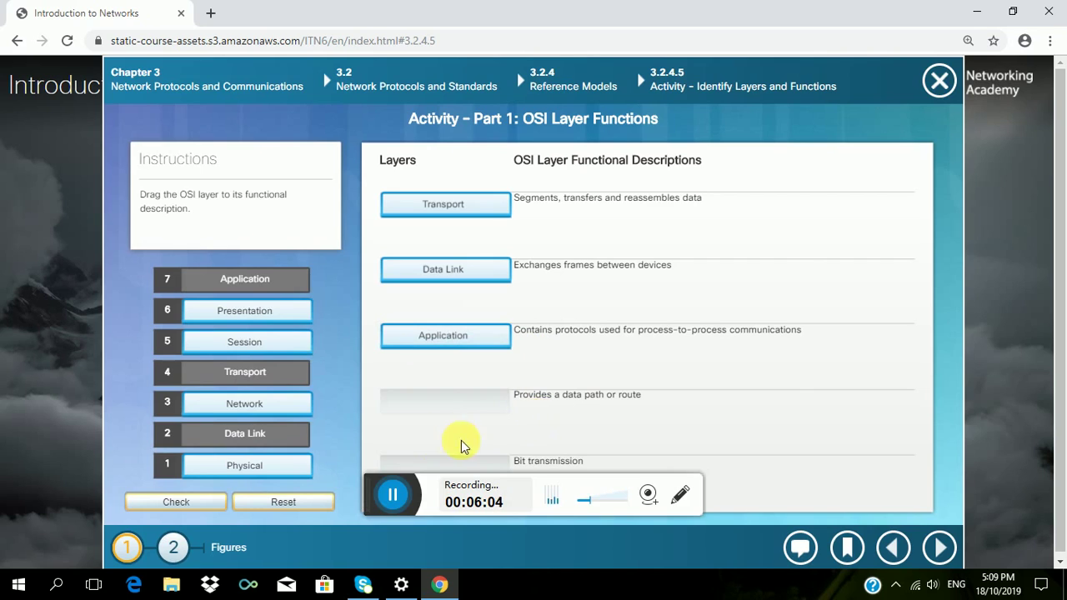
right_click(255, 403)
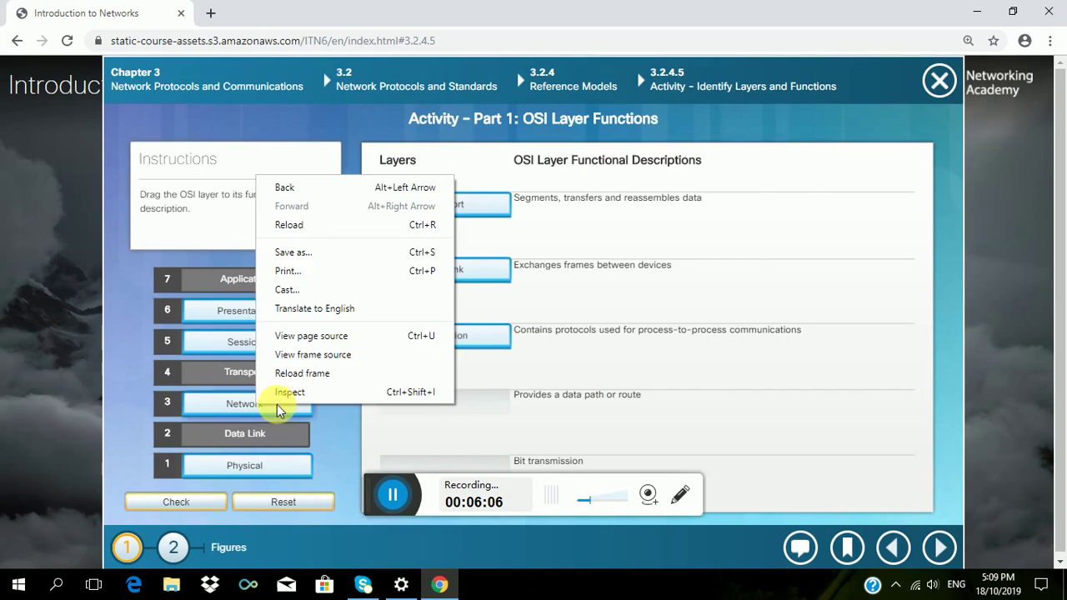
left_click_drag(462, 411, 475, 412)
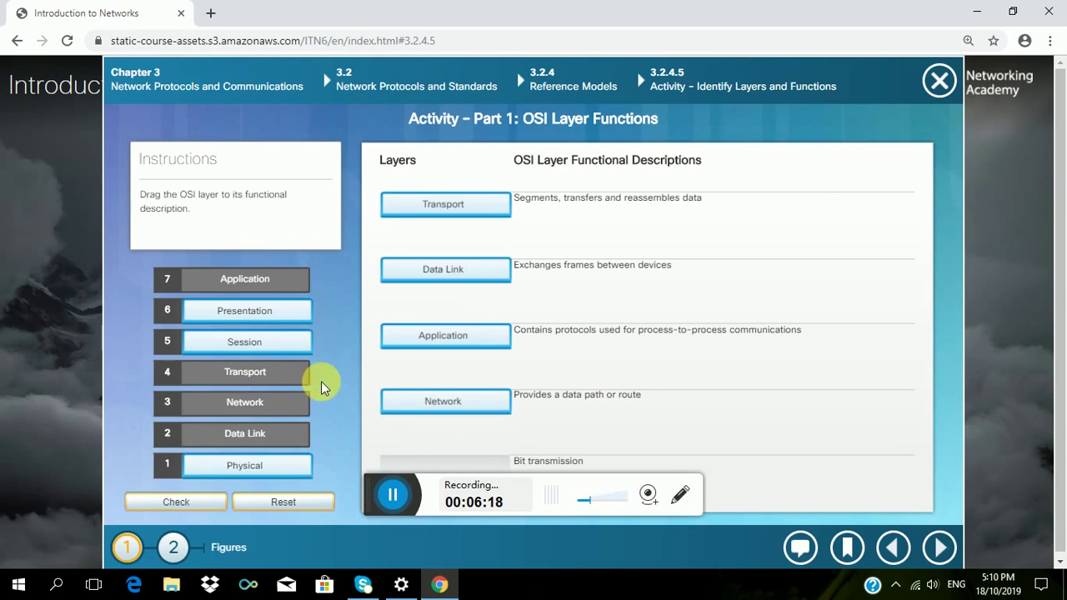
Step: Try Session as the layer for "Bit transmission", then check the answers and dismiss the feedback
right_click(264, 343)
left_click(440, 467)
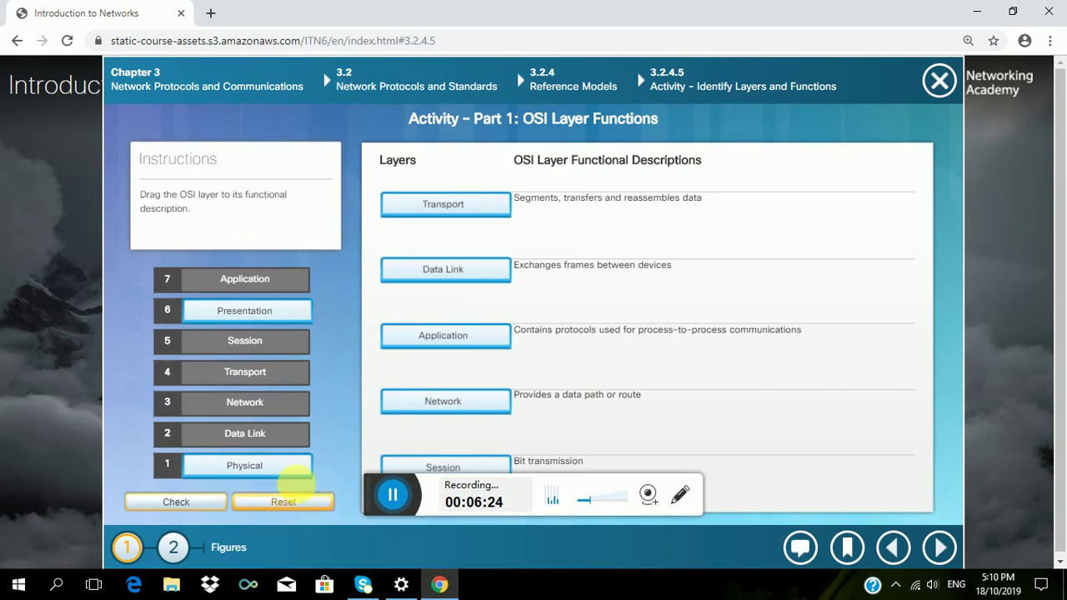
left_click(193, 508)
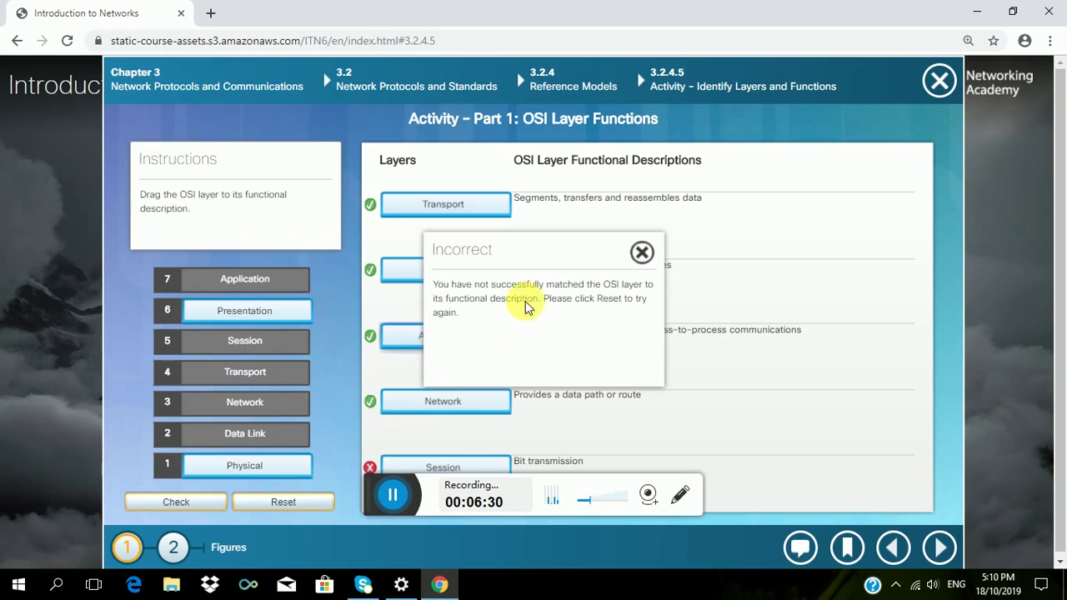
left_click(642, 254)
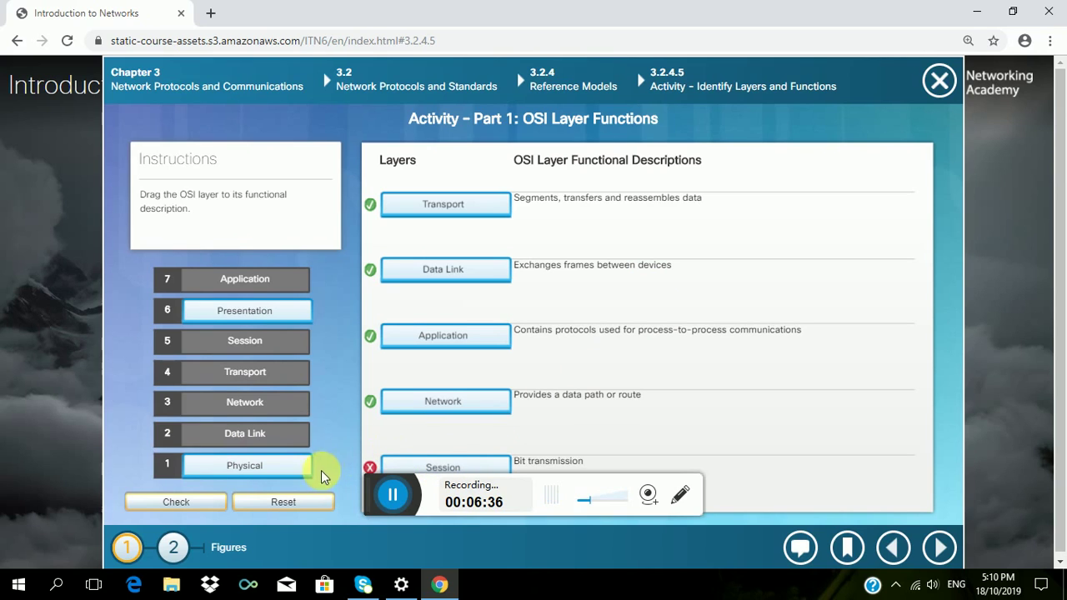
Step: Replace the layer for "Bit transmission" with Physical, then check the answers and dismiss the feedback
right_click(246, 464)
left_click_drag(468, 471, 457, 467)
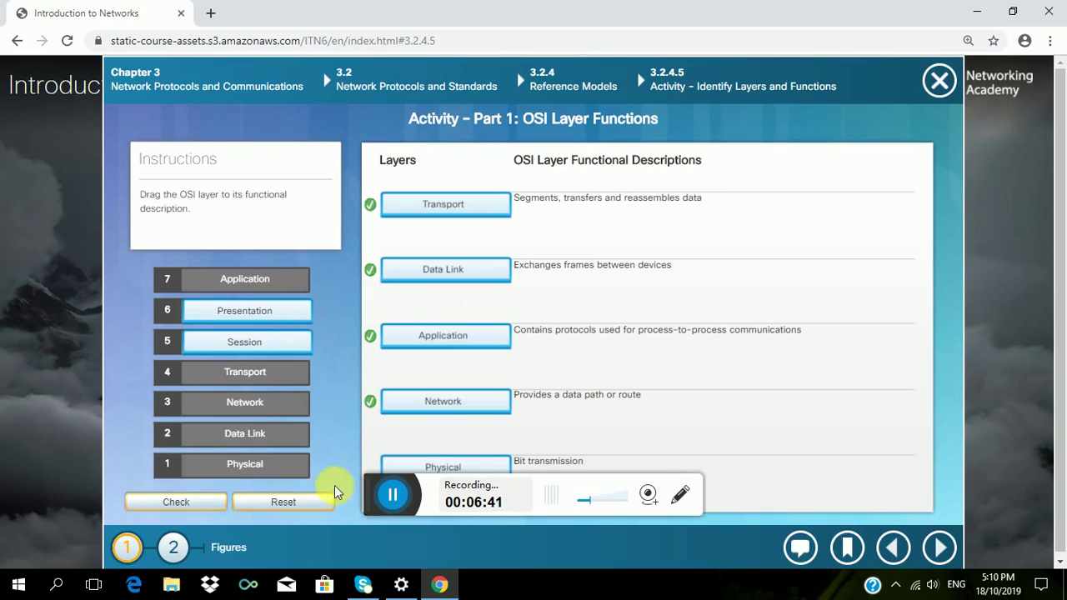
left_click(206, 503)
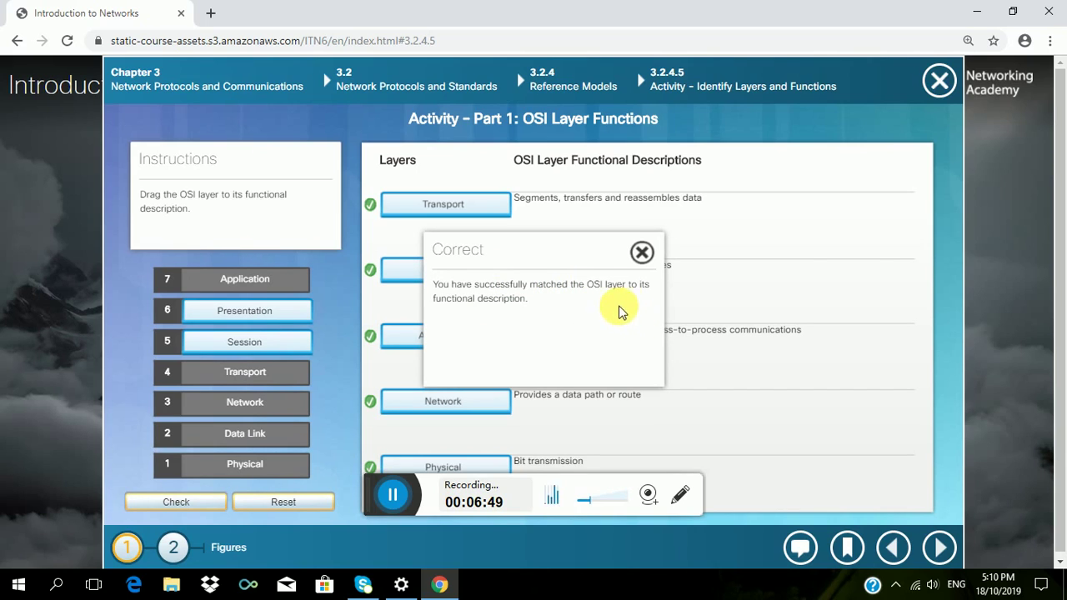
left_click(640, 253)
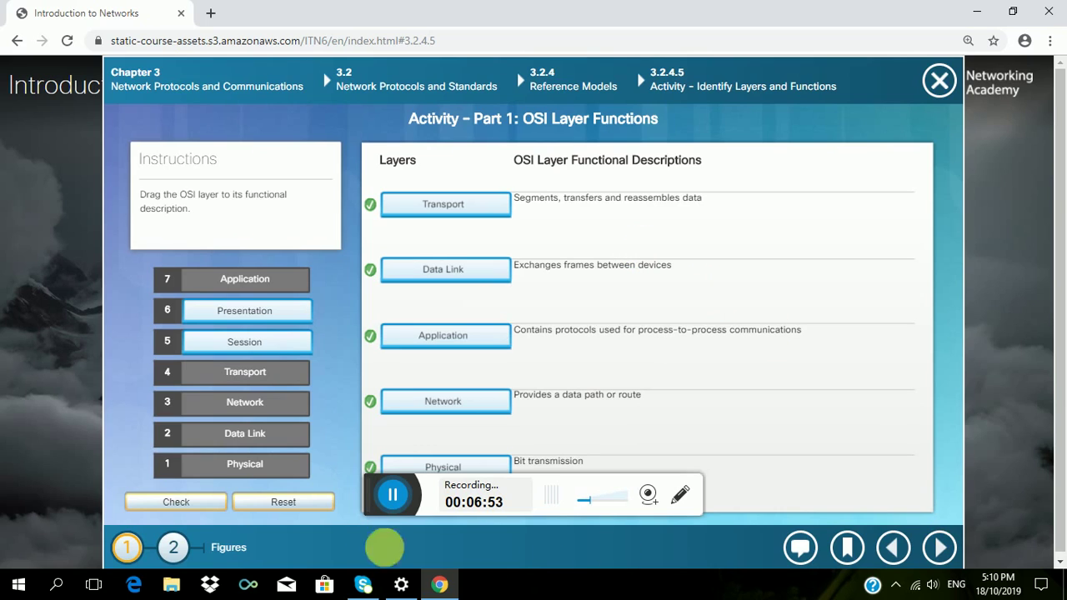
Step: Open Part 2 and match Network Access to "Controls hardware devices and media" and Transport to "Supports communications across diverse networks"
left_click(174, 547)
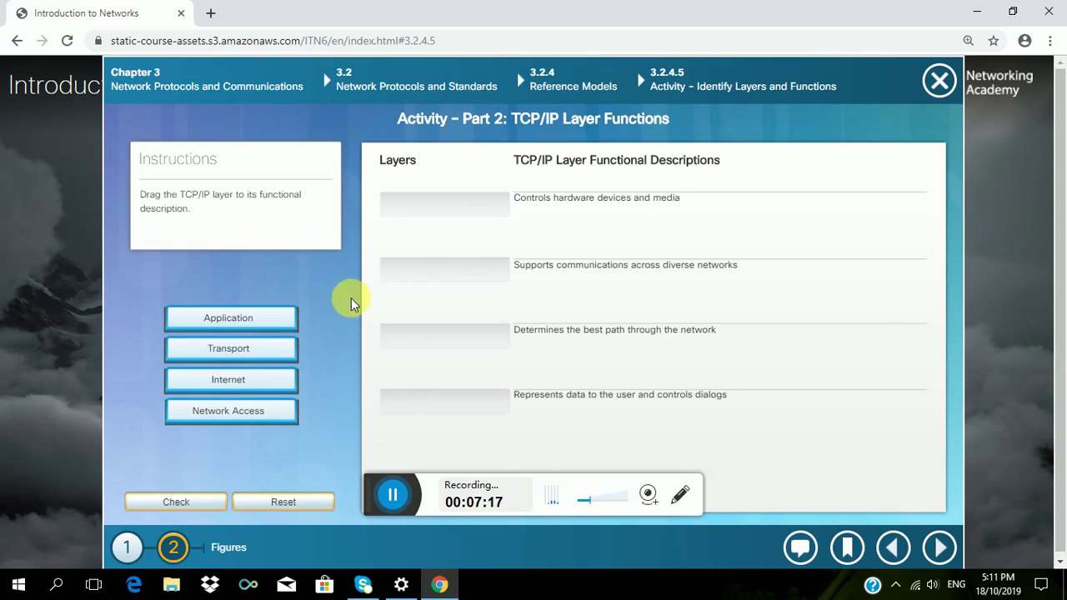
right_click(284, 407)
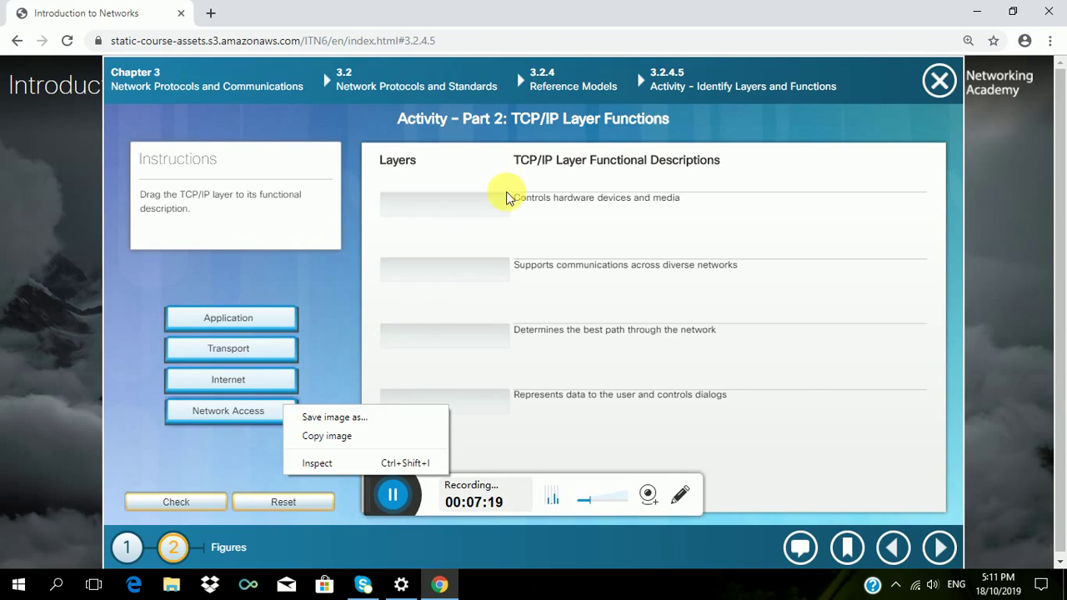
left_click(487, 210)
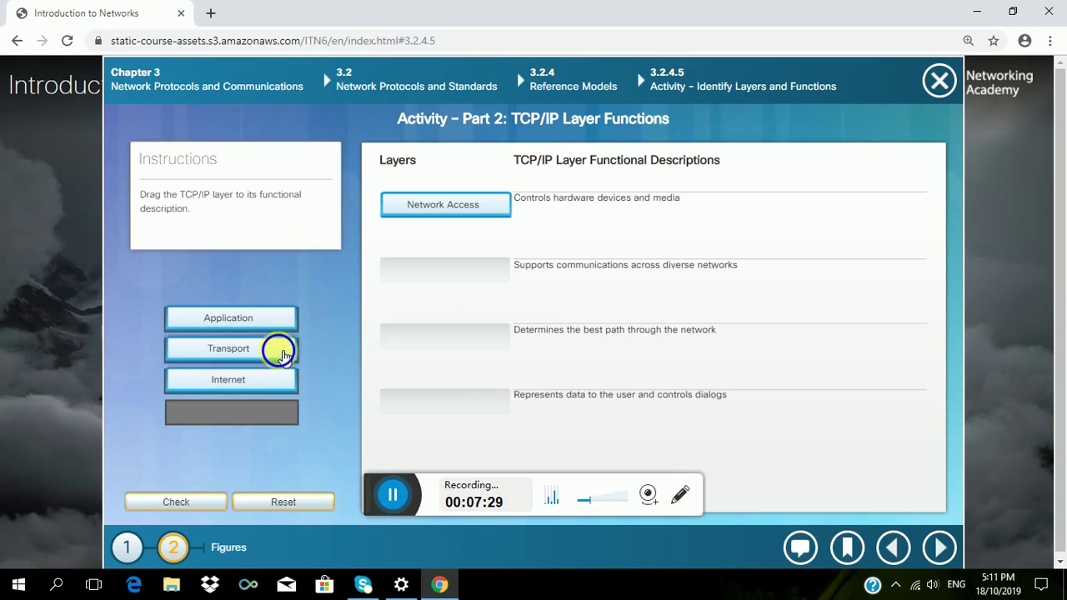
right_click(280, 350)
left_click(418, 285)
left_click(419, 285)
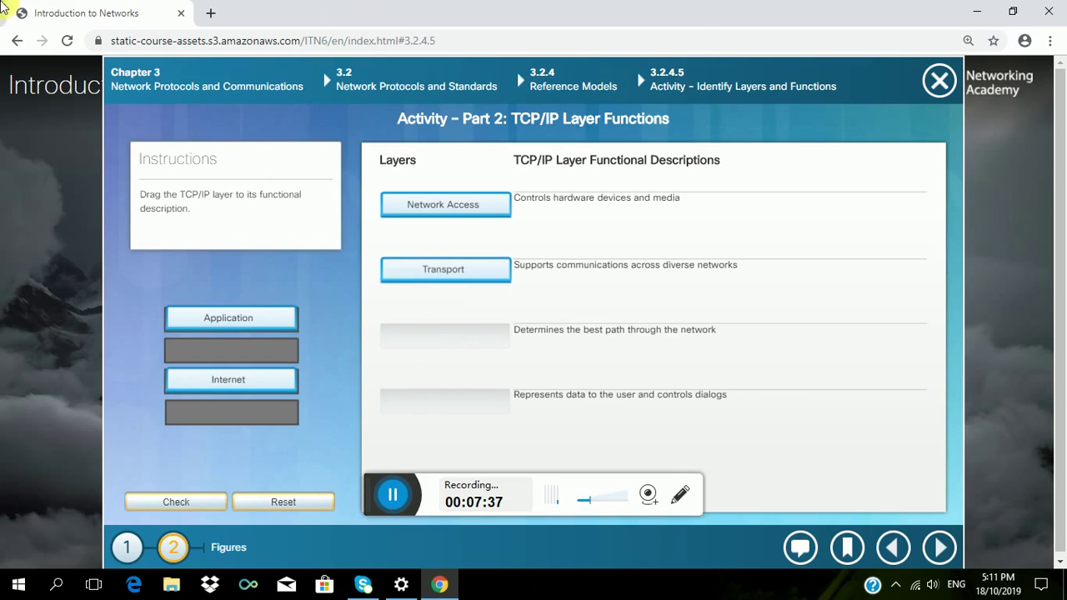
Step: Match Internet to "Determines the best path through the network" and Application to "Represents data to the user and controls dialogs", then check the answers
scroll(610, 375, "down", 1)
scroll(546, 345, "up", 1)
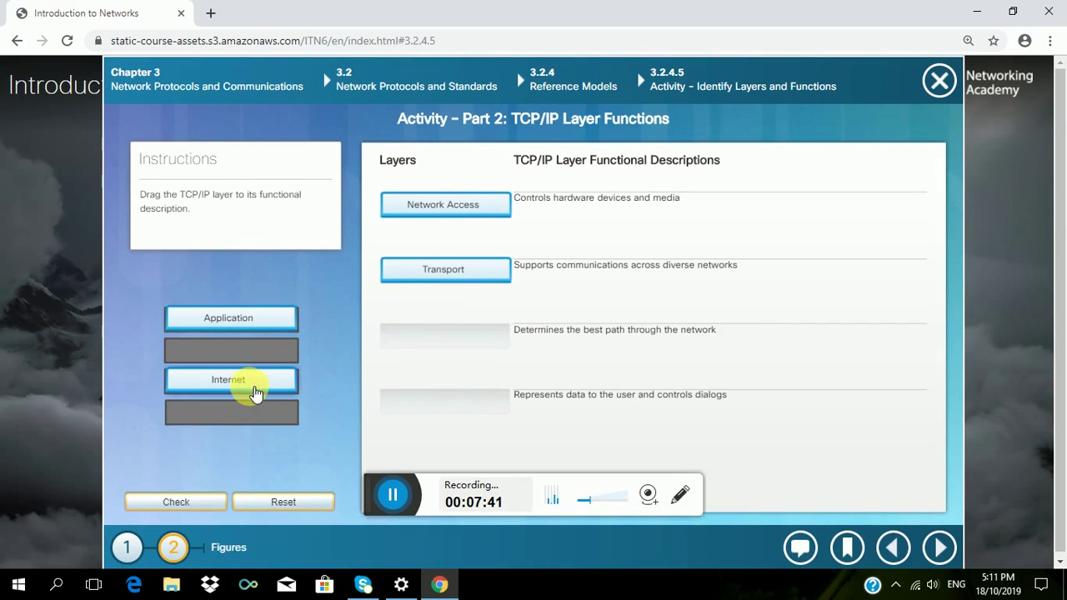
right_click(254, 392)
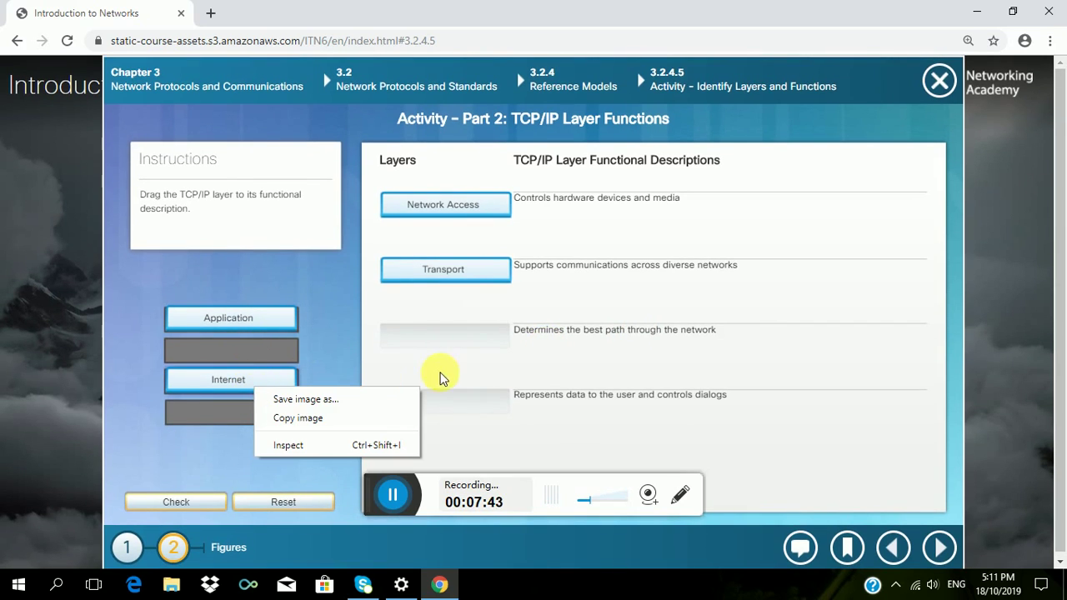
left_click(449, 345)
left_click_drag(452, 344, 453, 345)
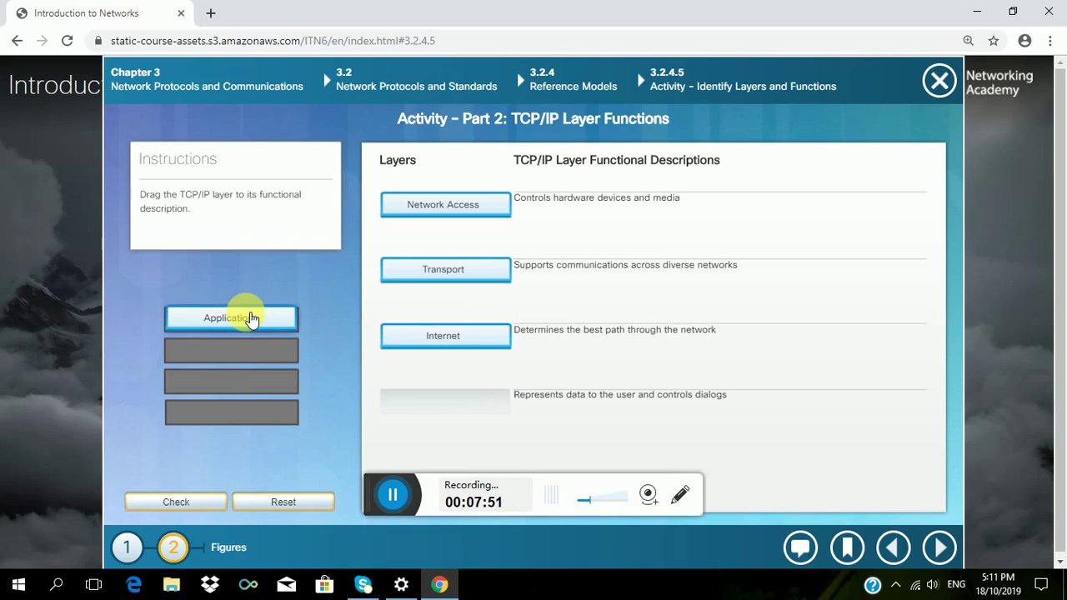
right_click(252, 317)
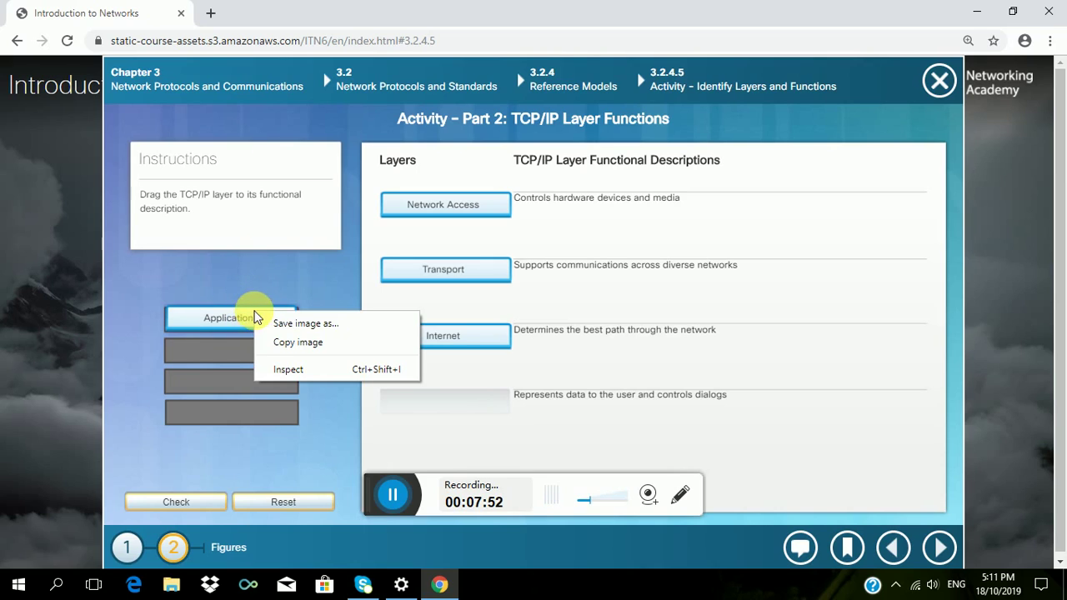
left_click(488, 403)
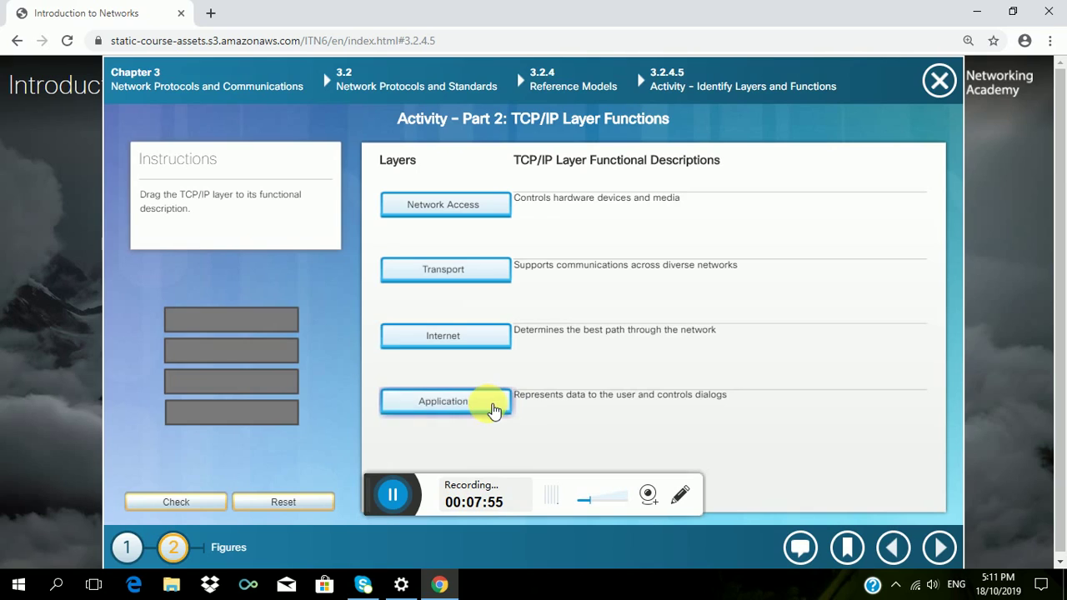
left_click(190, 503)
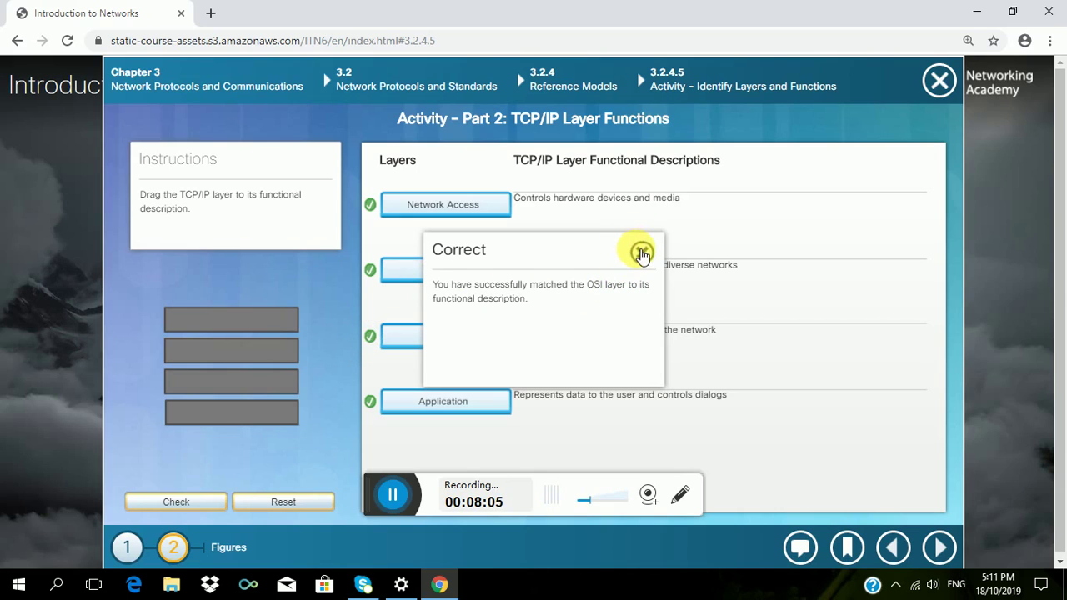
left_click(641, 253)
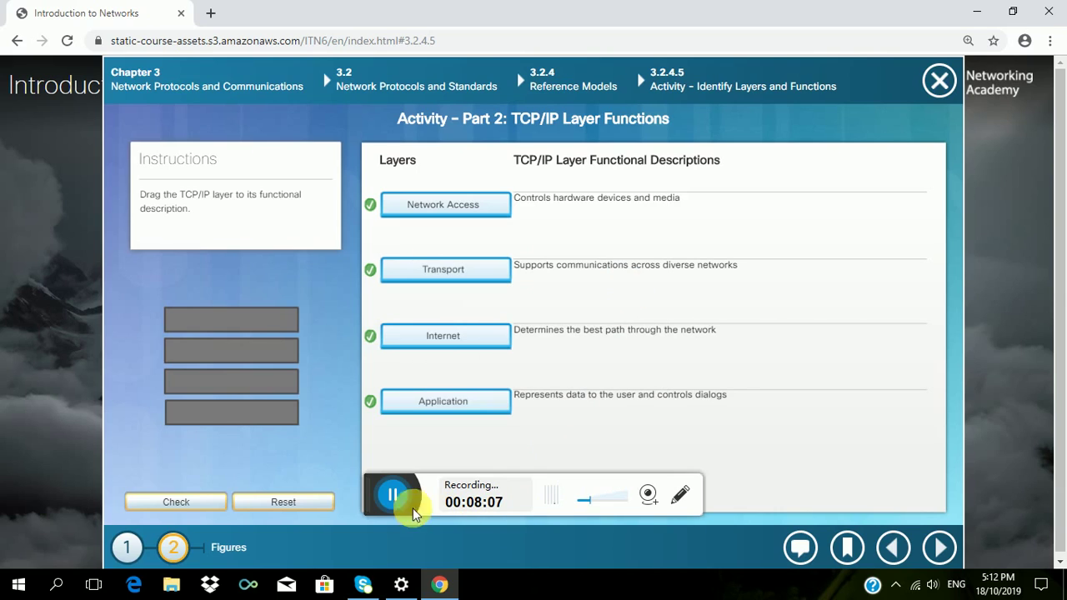
Step: Advance through the course pages to activity 3.3.1.5, Identify the PDU Layer
left_click(390, 493)
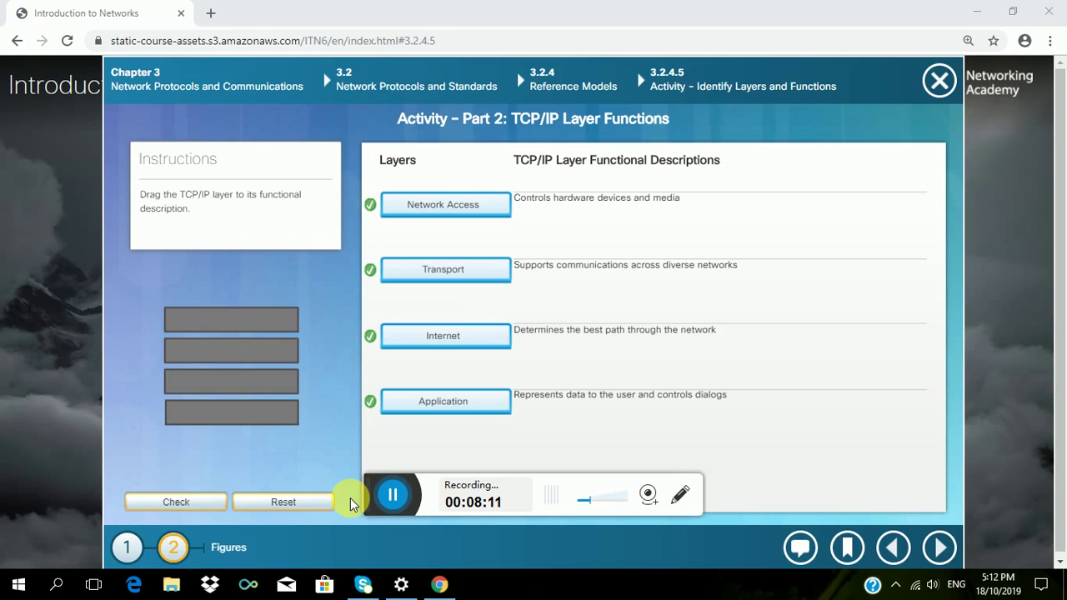
left_click(938, 548)
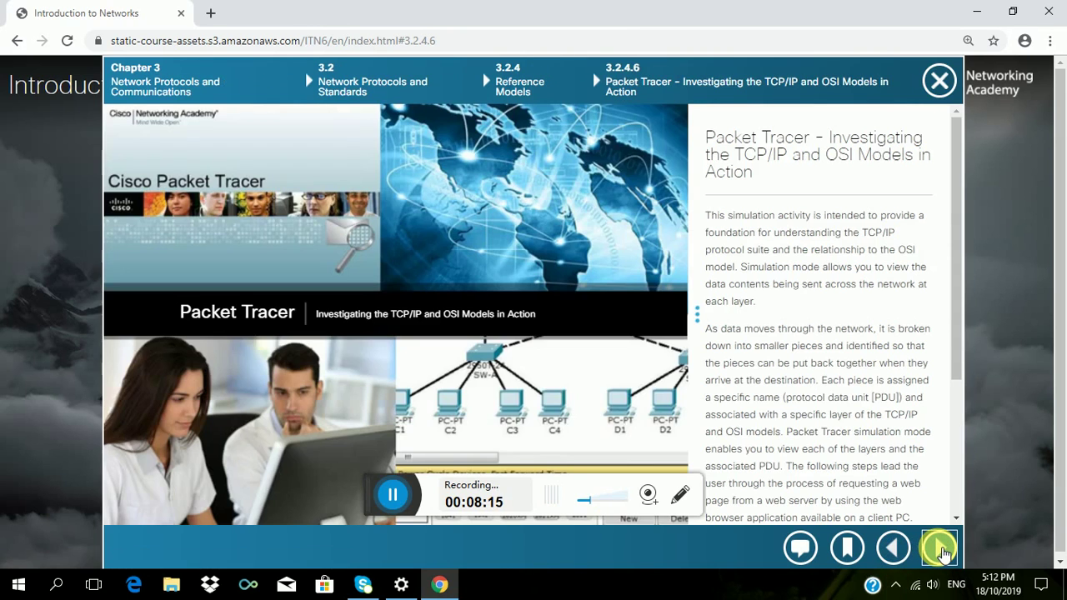
left_click(939, 549)
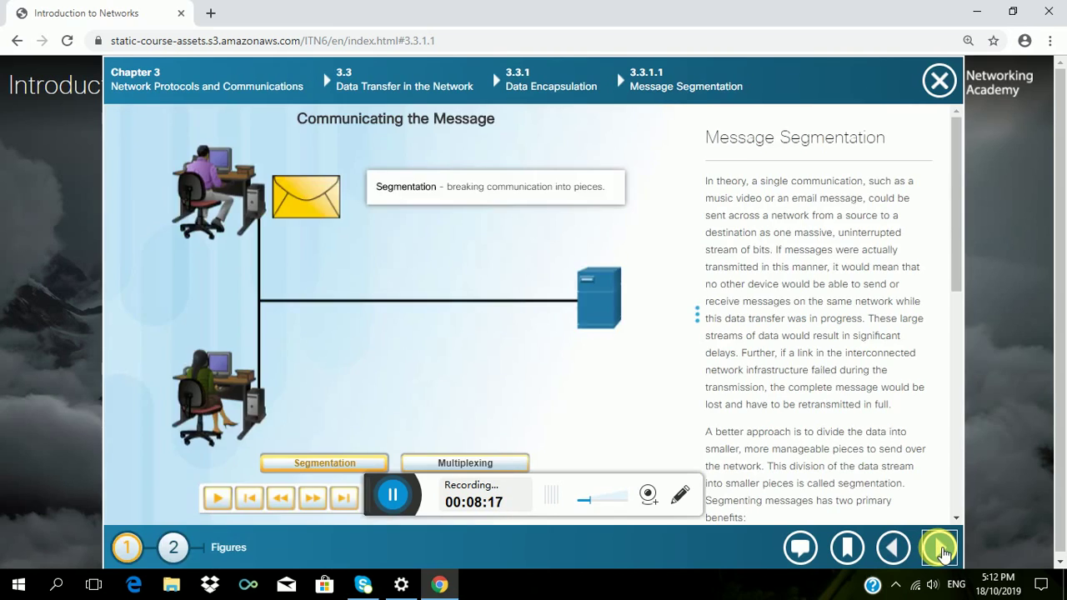
left_click(939, 548)
left_click(939, 549)
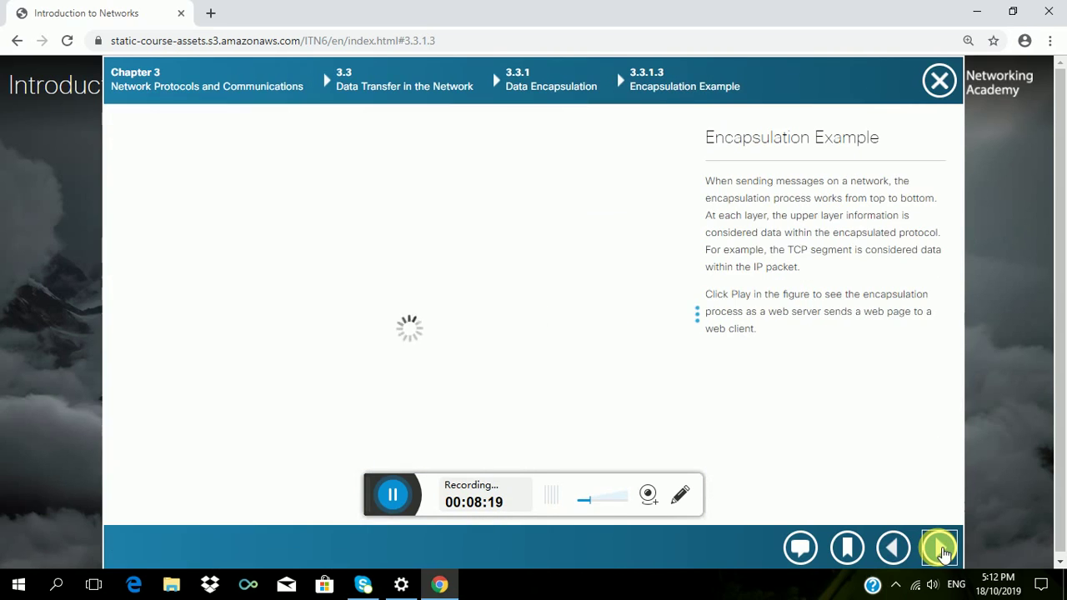
left_click(939, 548)
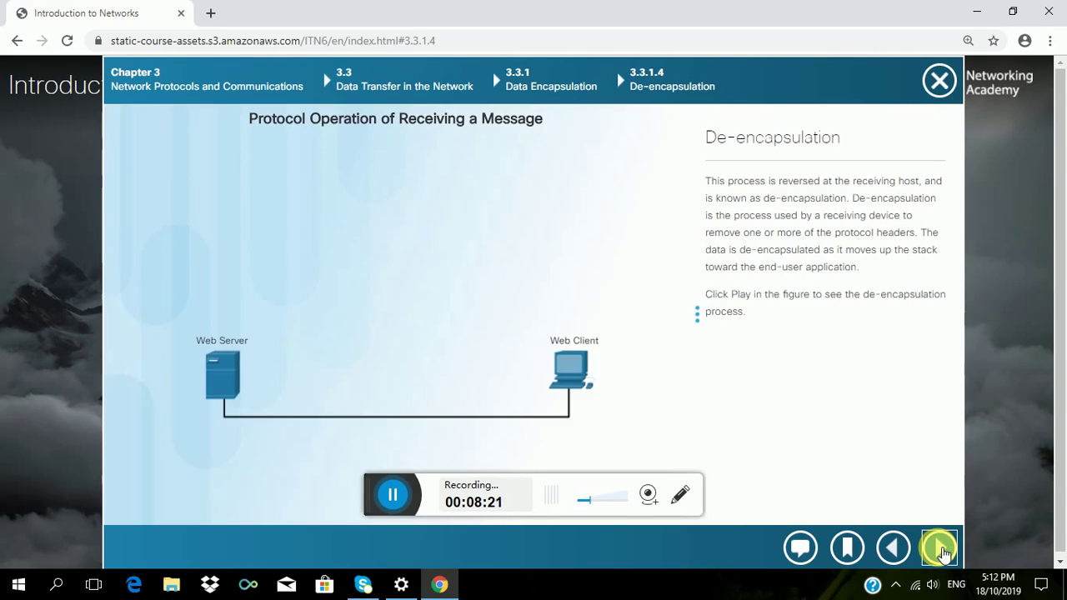
left_click(941, 549)
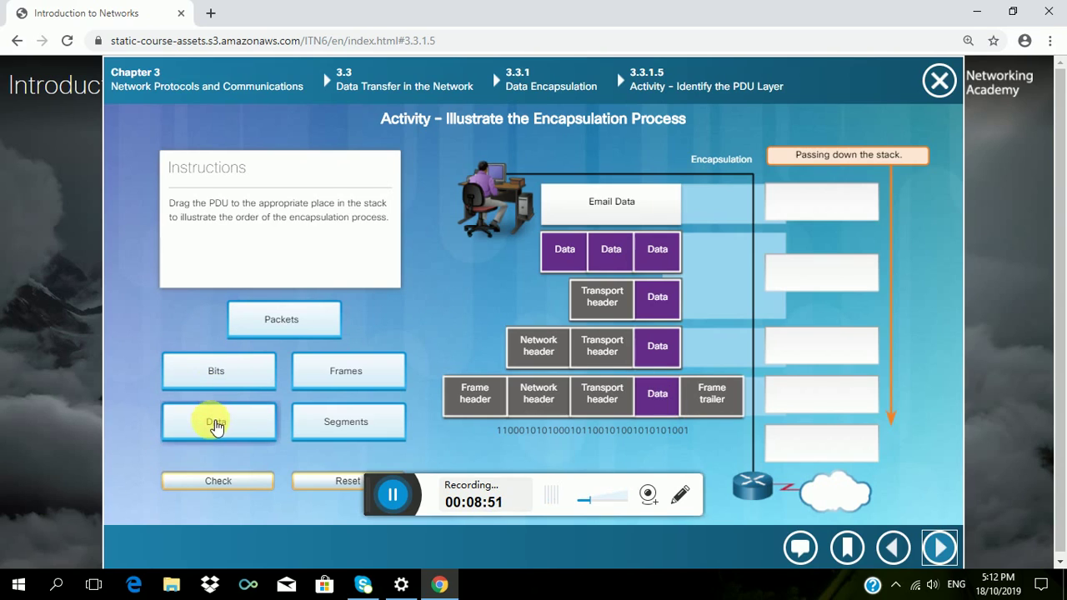
Step: Place Data, Segments and Packets in the first, second and third slots of the encapsulation stack
left_click_drag(215, 425, 786, 231)
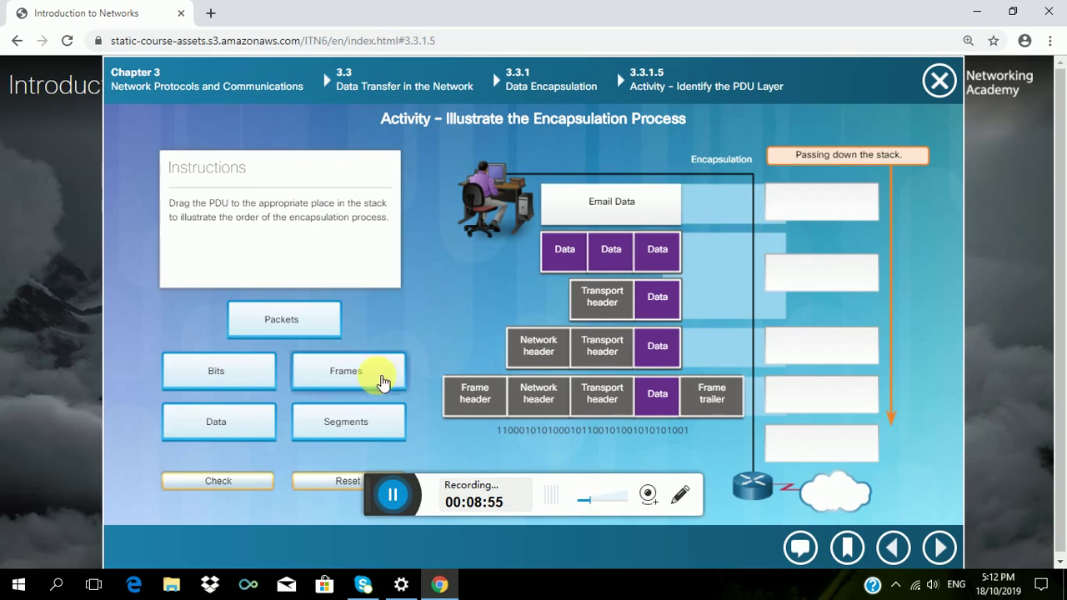
left_click(204, 425)
left_click_drag(203, 425, 809, 203)
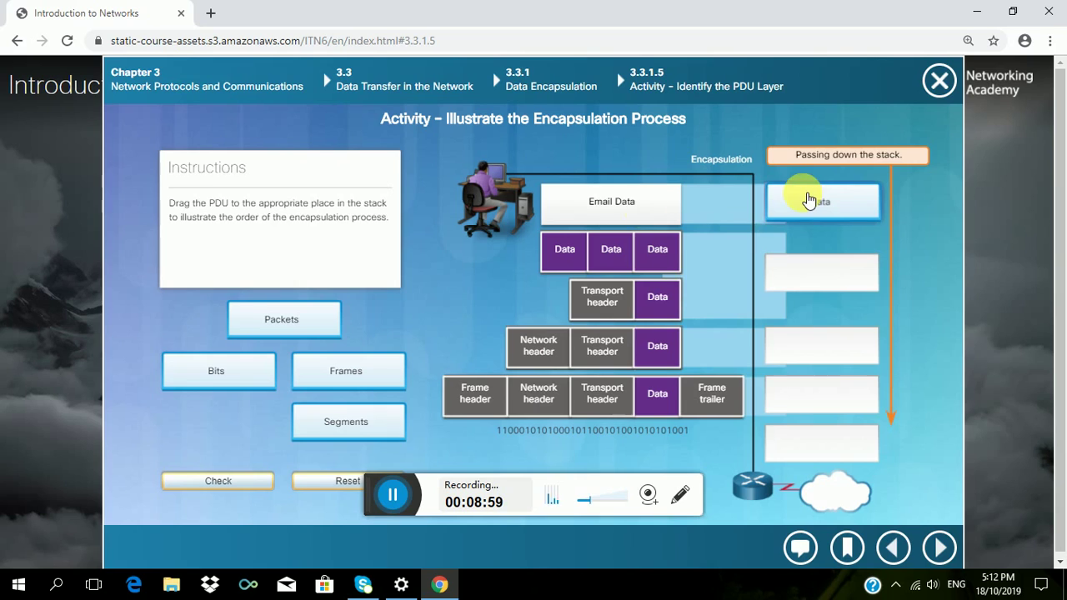
left_click(332, 423)
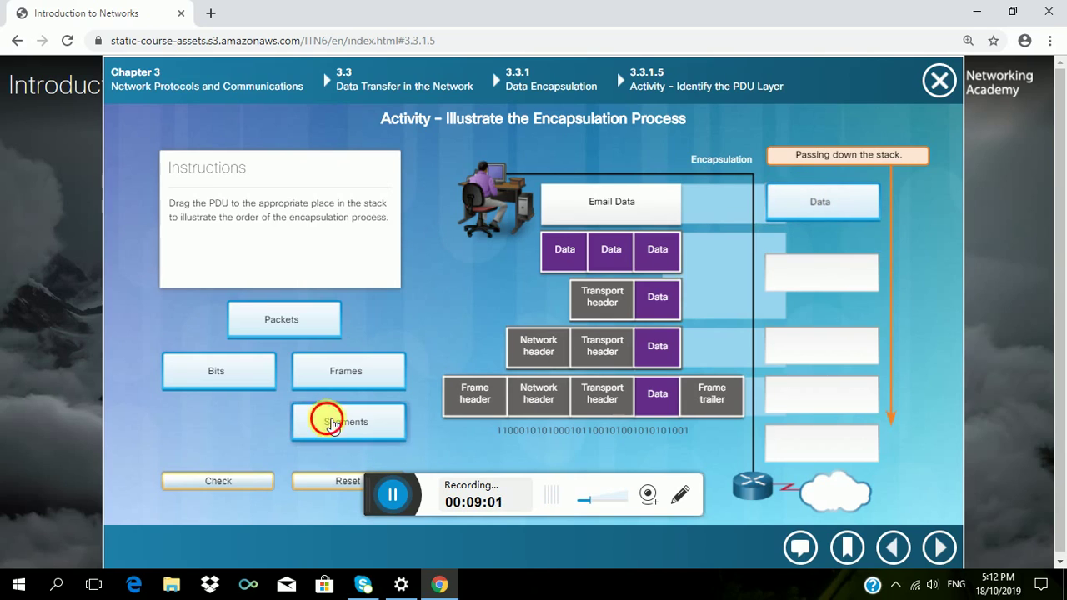
left_click_drag(333, 422, 786, 285)
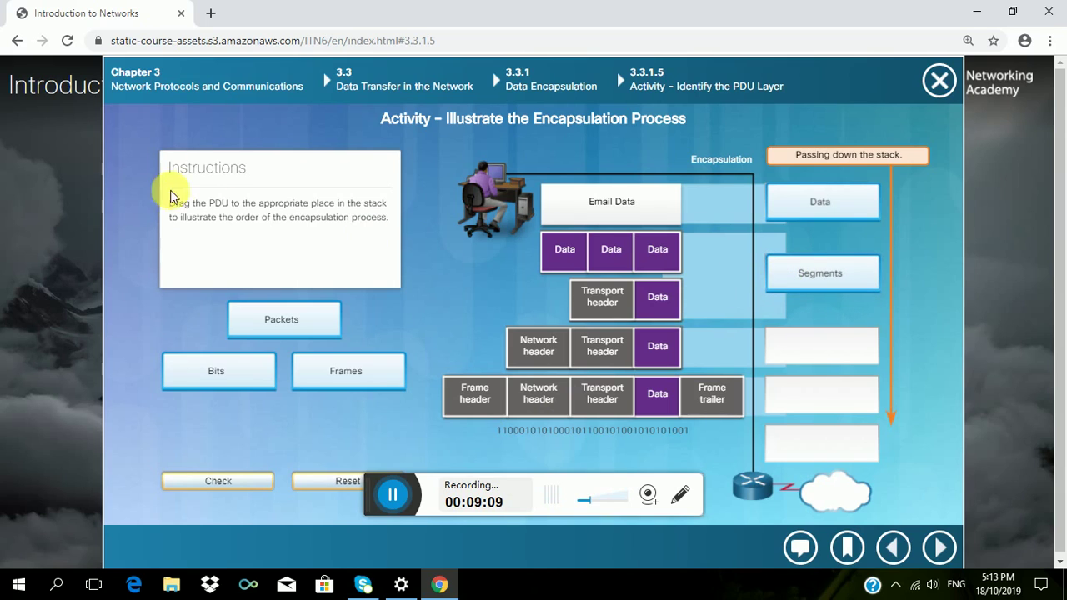
left_click_drag(283, 321, 709, 386)
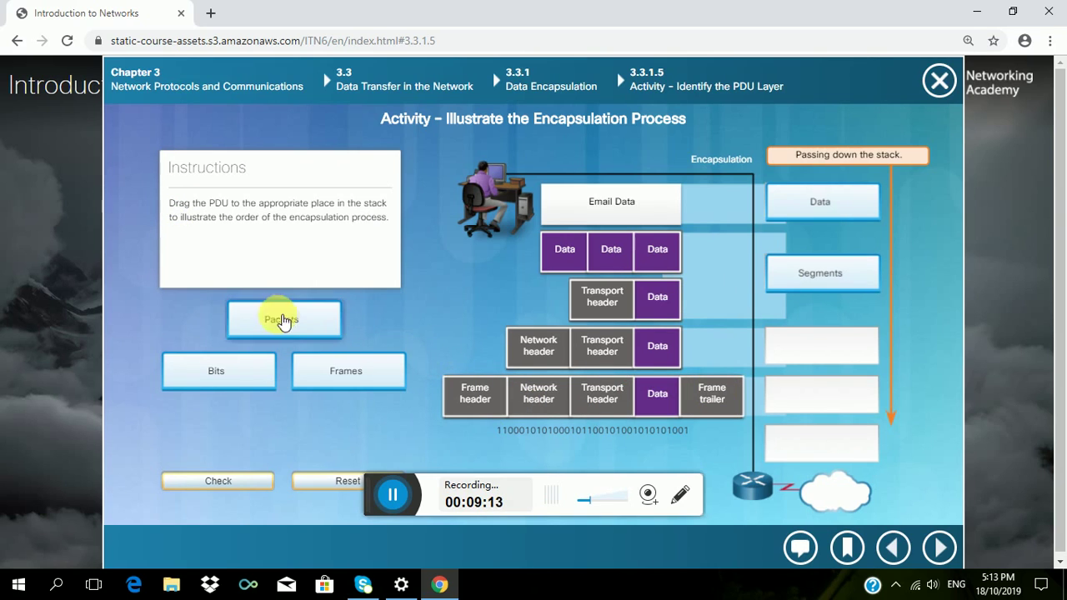
left_click_drag(279, 316, 784, 359)
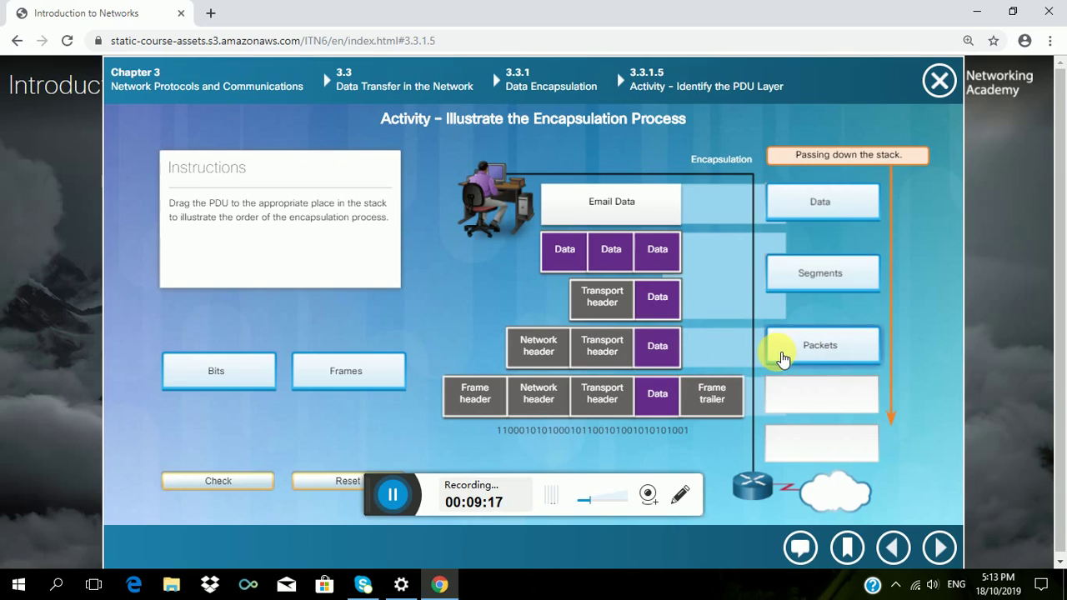
Step: Try Bits in the fourth slot and Frames in the fifth, then check the answers and dismiss the feedback
left_click_drag(172, 350, 766, 405)
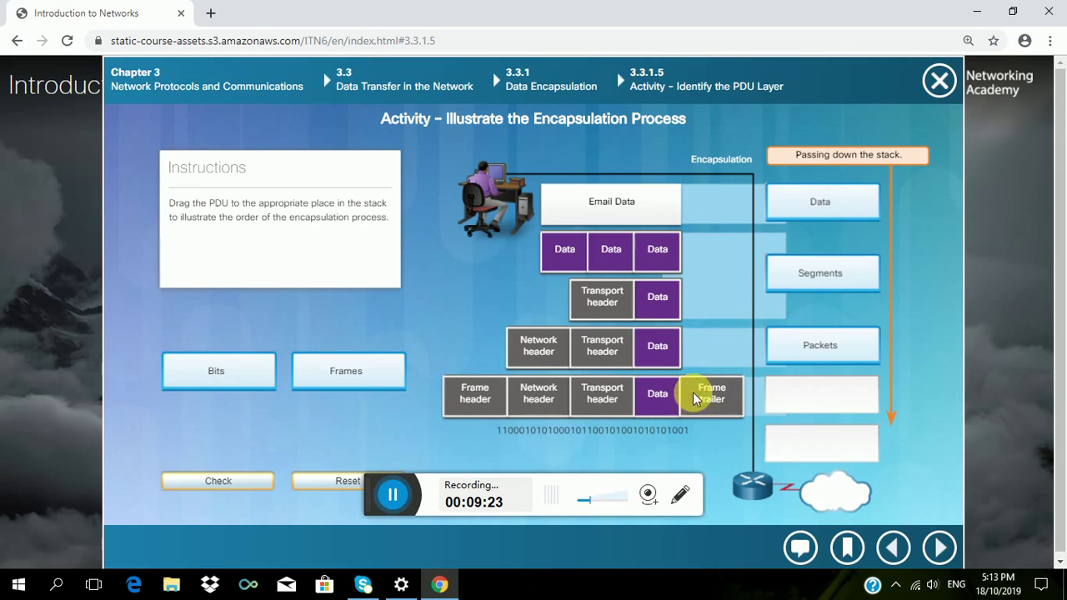
left_click_drag(243, 378, 849, 424)
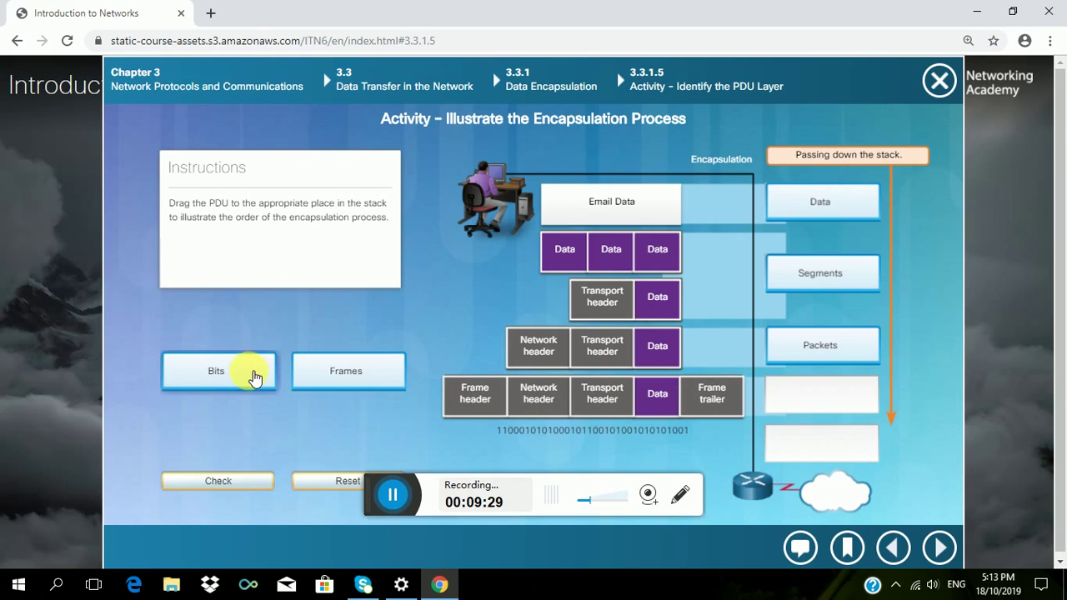
left_click_drag(255, 374, 862, 390)
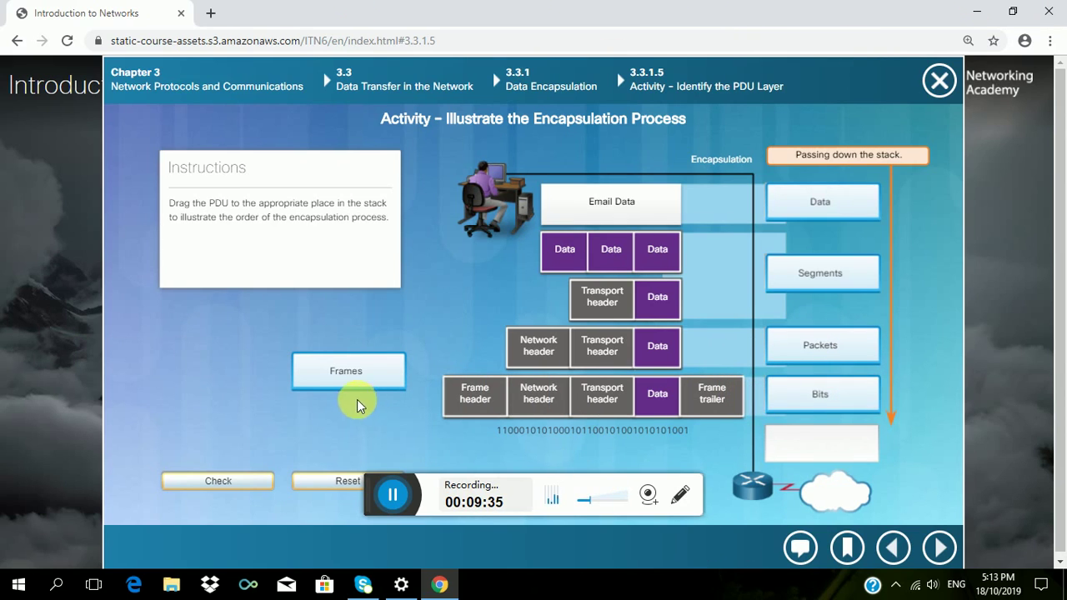
left_click_drag(348, 374, 805, 450)
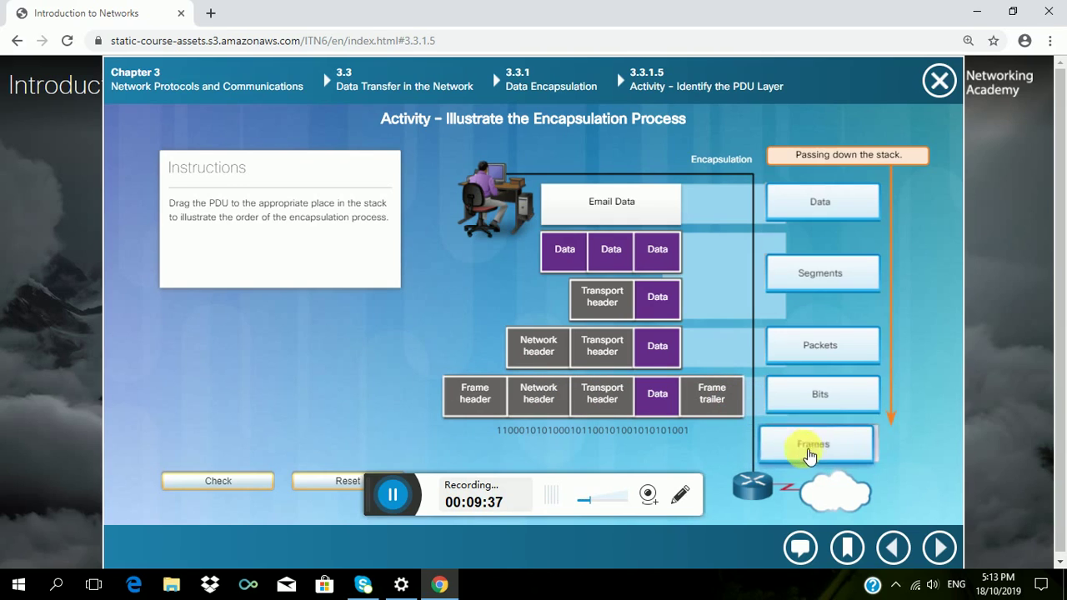
left_click(233, 483)
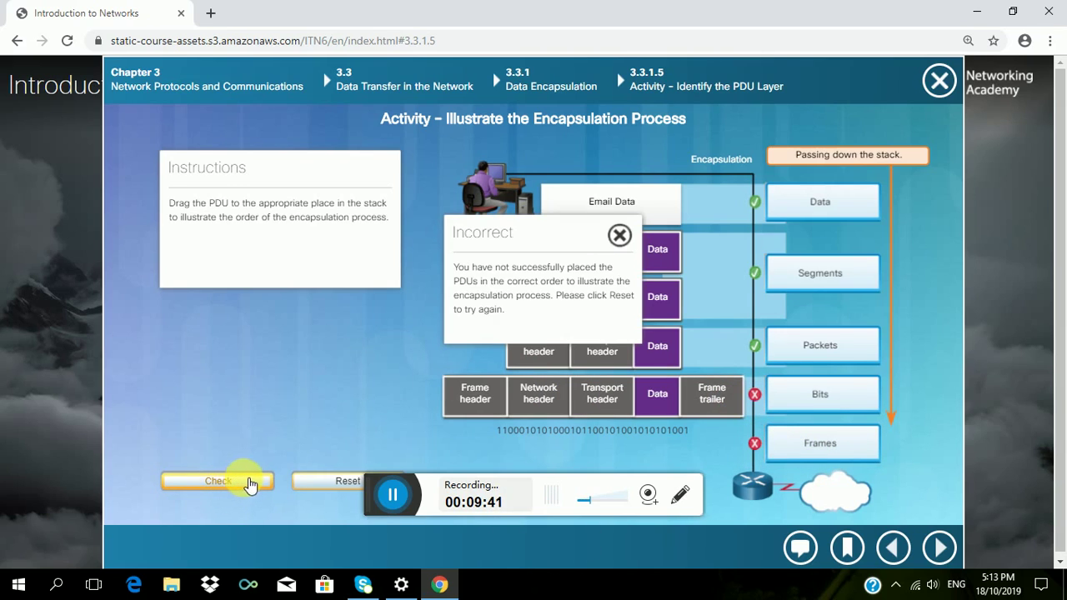
left_click(620, 236)
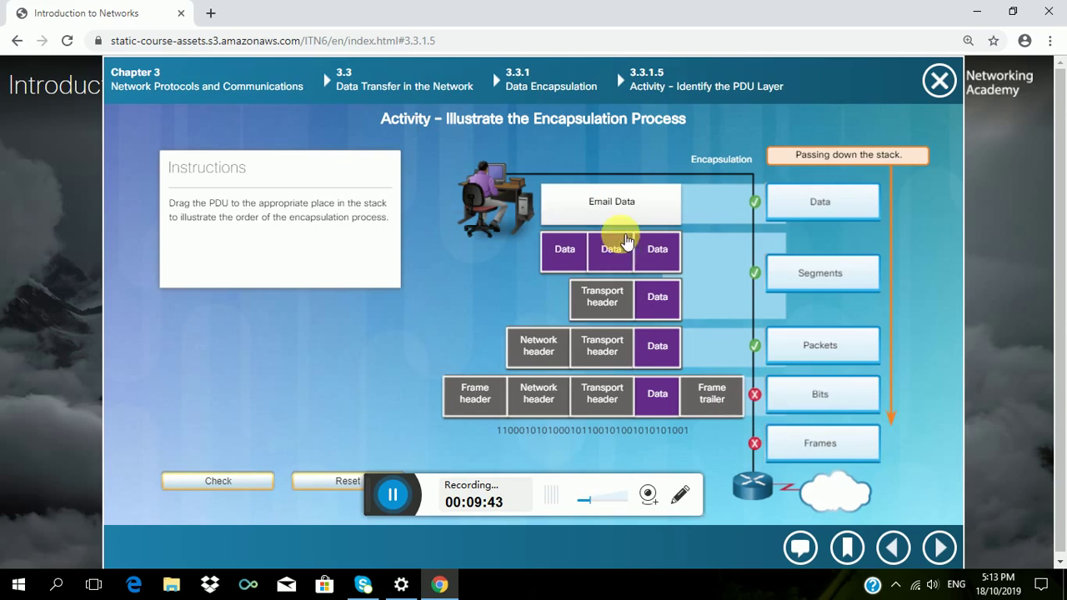
Step: Move Frames to the fourth slot and place Bits in the fifth, then check the answers and dismiss the feedback
left_click_drag(795, 431, 809, 390)
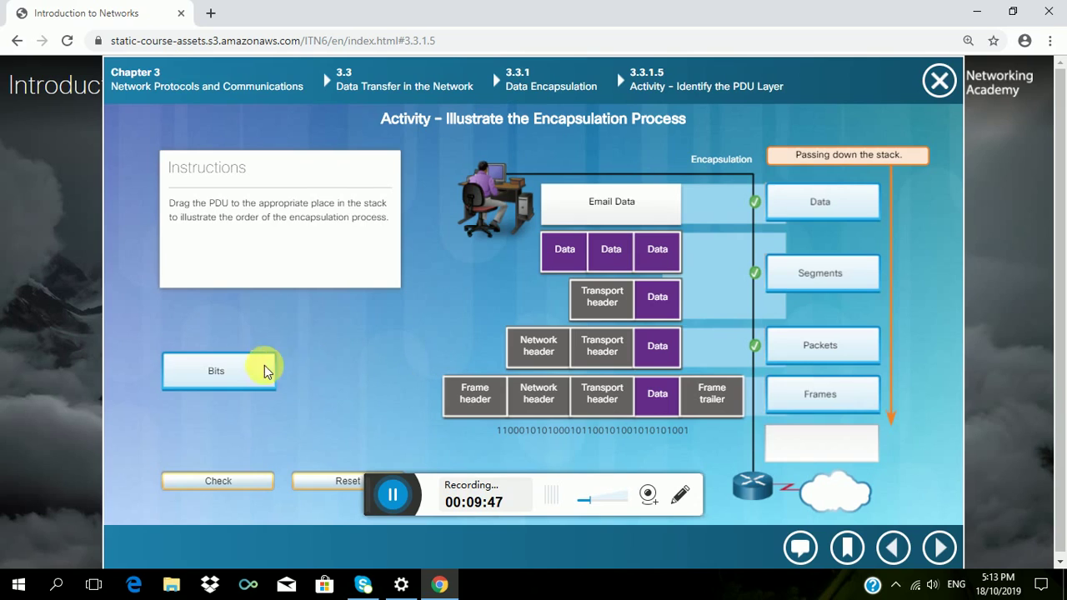
left_click_drag(222, 355, 775, 442)
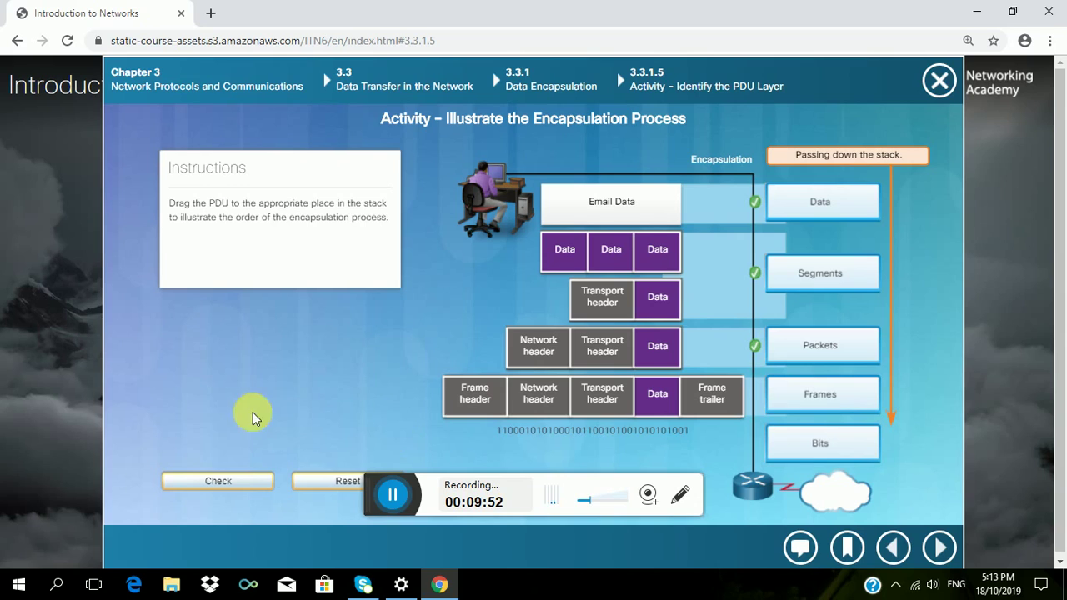
left_click(219, 481)
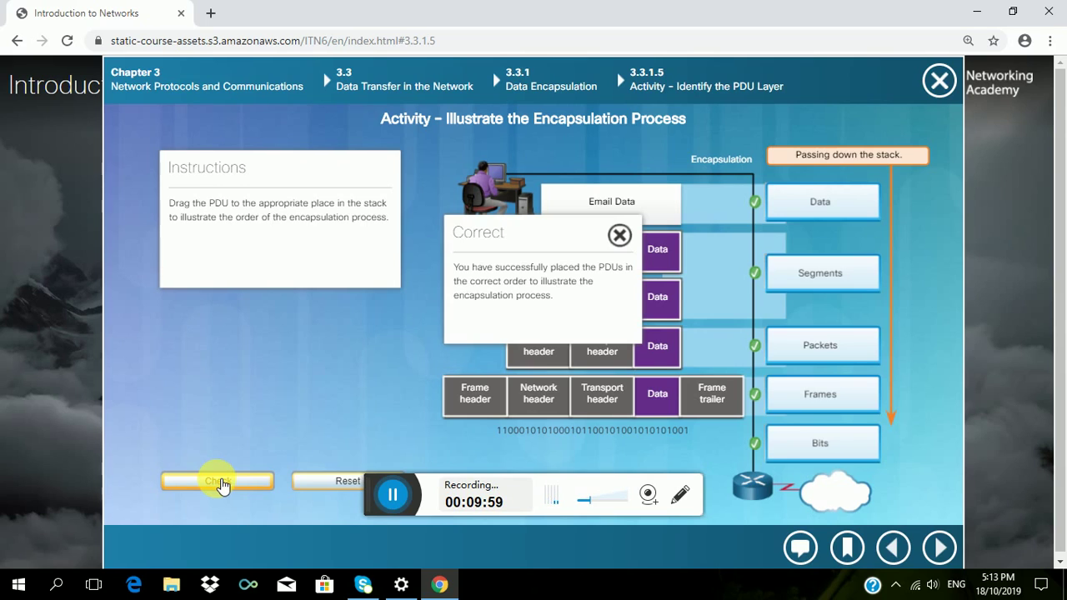
left_click(618, 236)
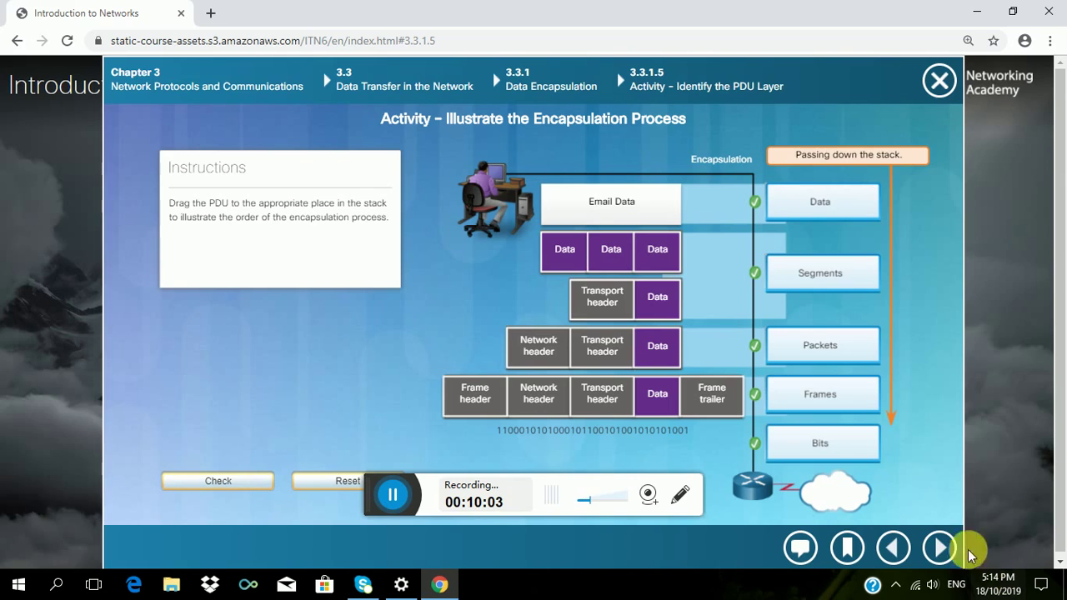
Step: Advance through the Data Access and Conclusion pages to the Chapter 3 summary on page 3.4.1.4
left_click(940, 546)
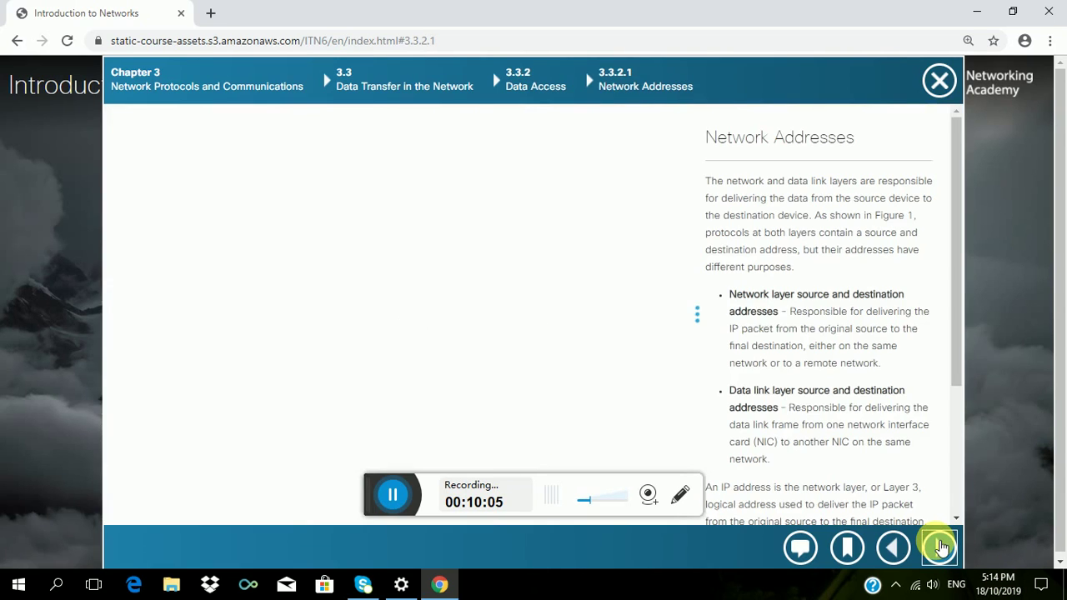
left_click(940, 546)
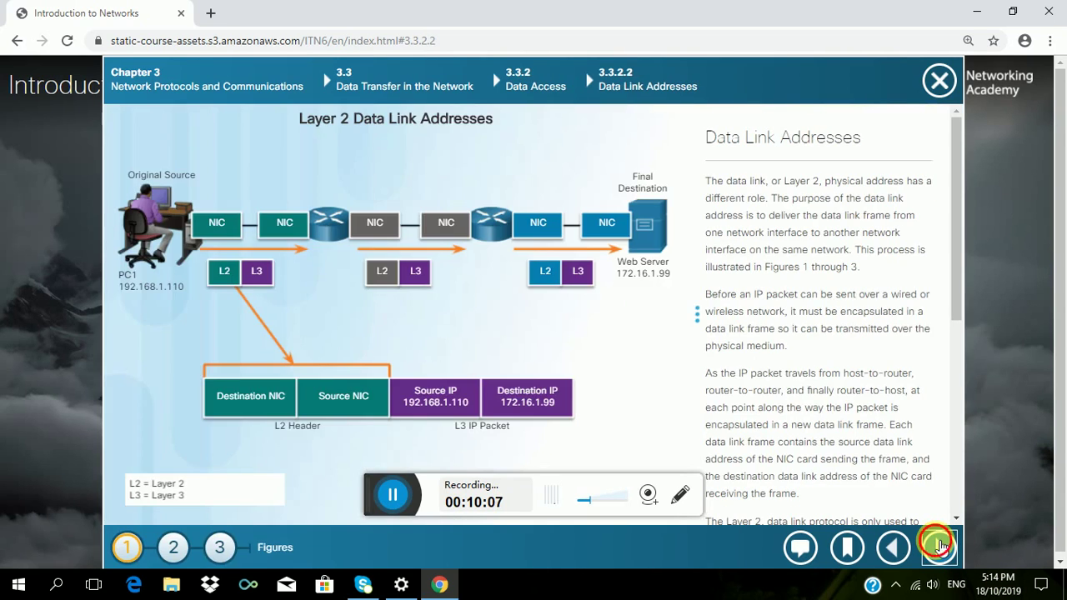
left_click(940, 546)
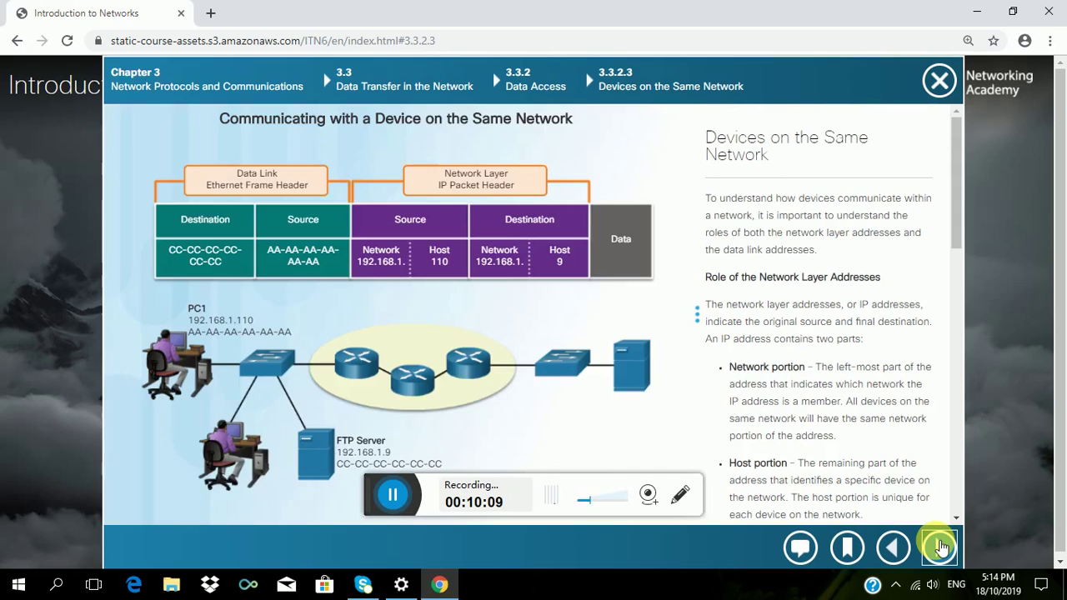
left_click(940, 547)
left_click(940, 547)
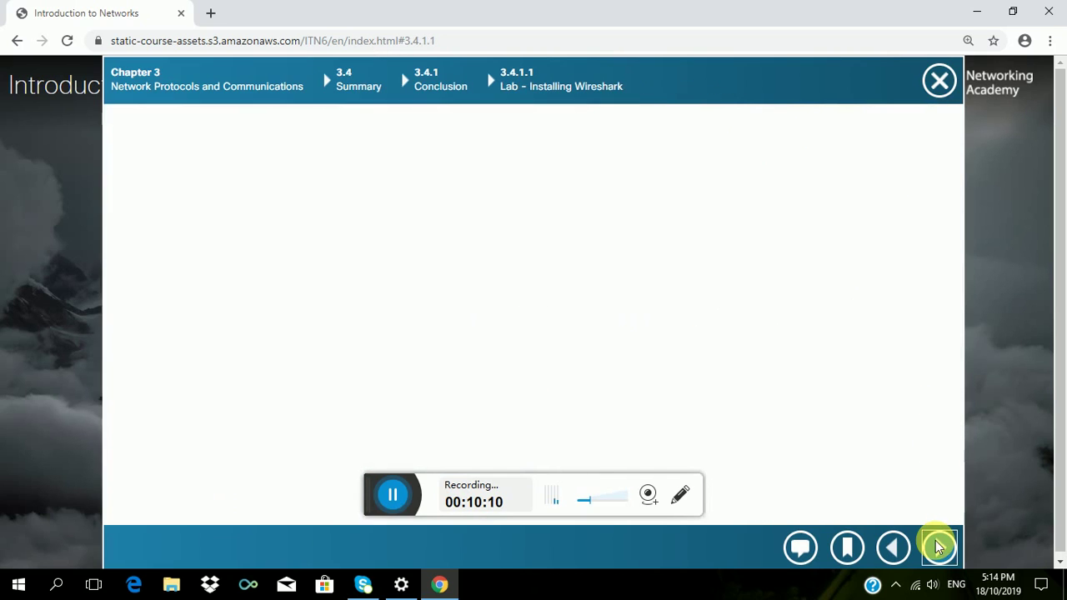
left_click(940, 547)
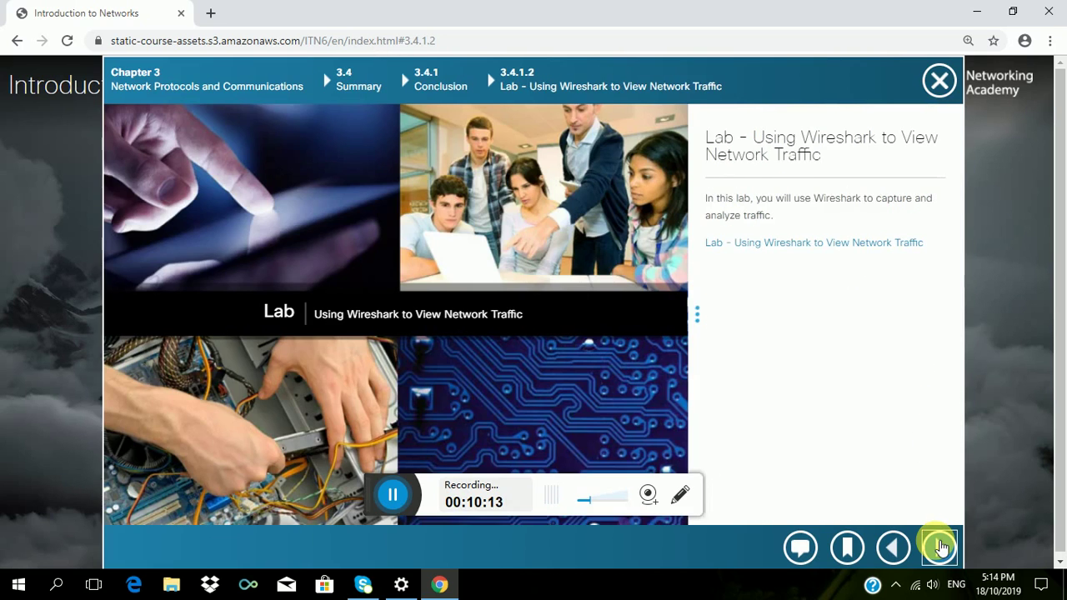
left_click(939, 547)
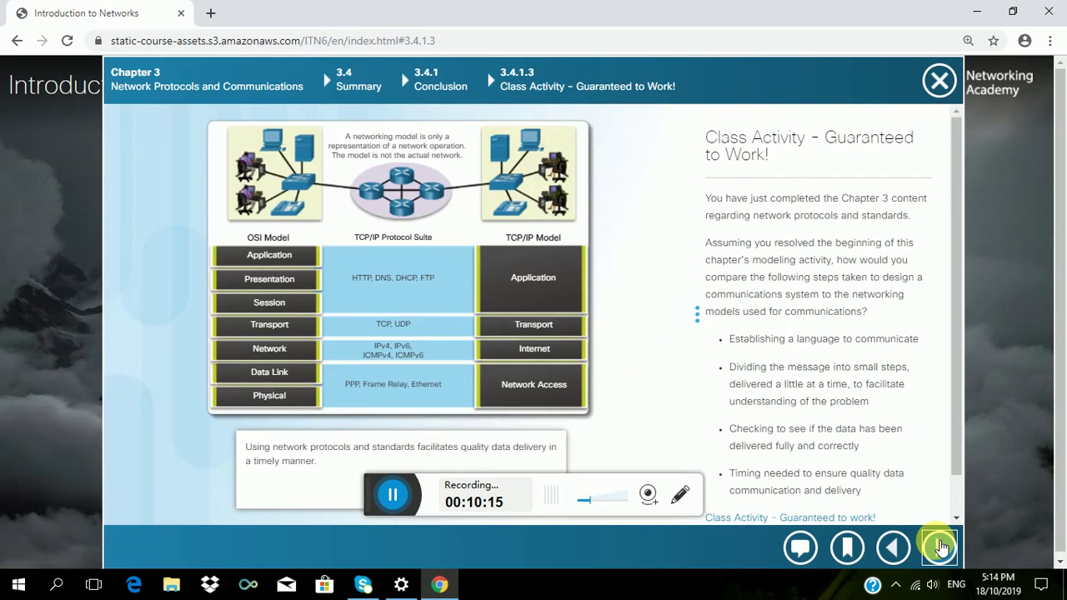
left_click(939, 547)
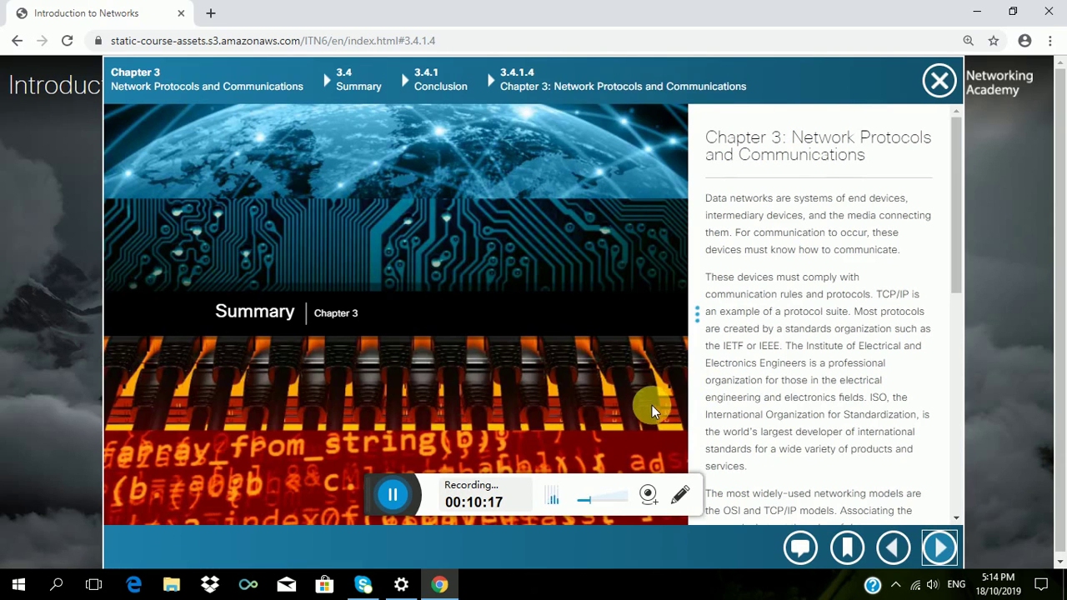